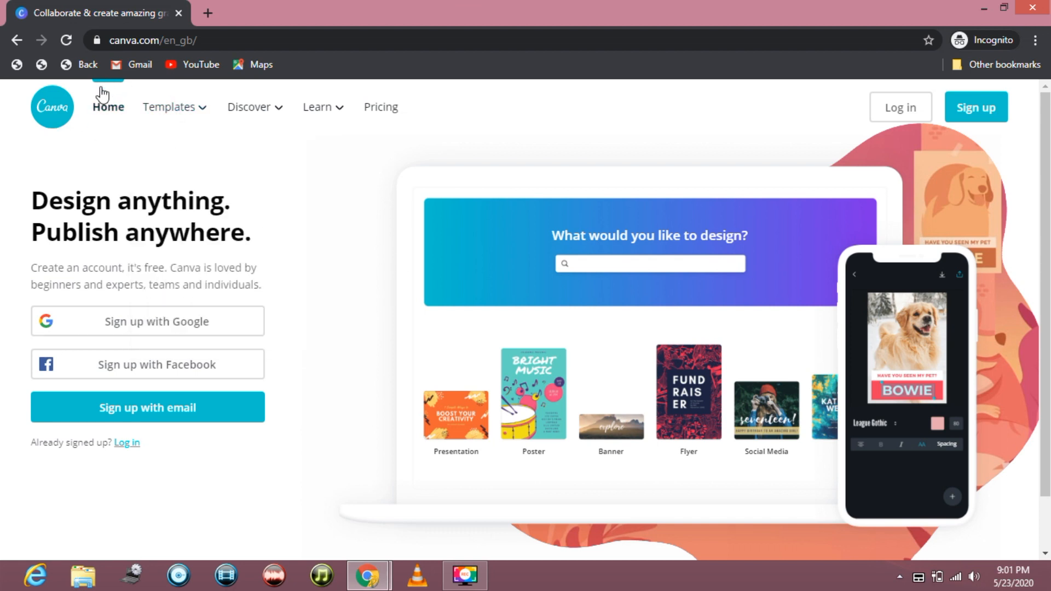
- Look over the signed-out Canva home page and close the incognito window
scroll(448, 271, "down", 1)
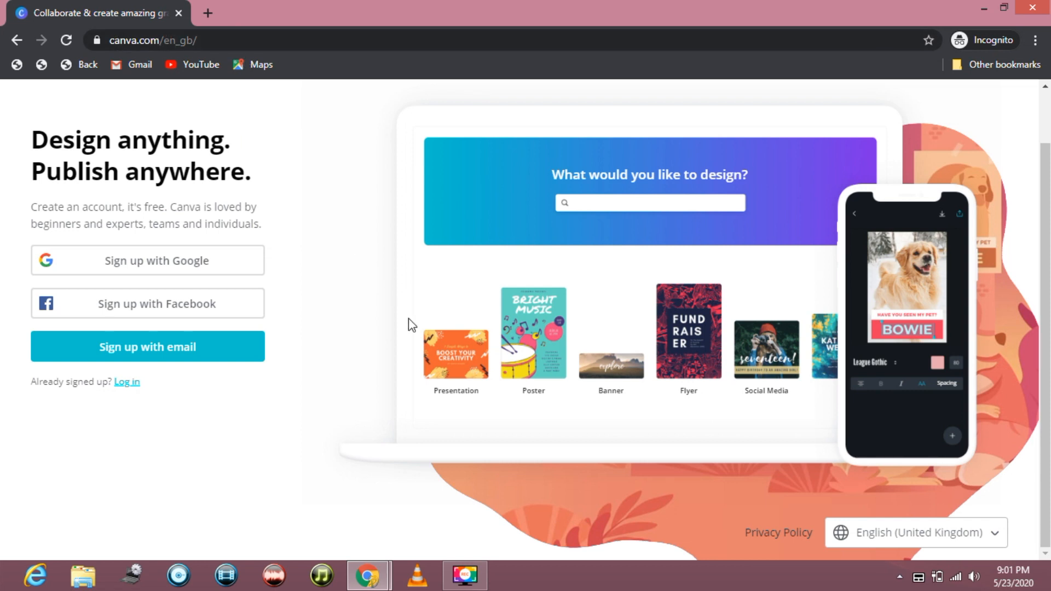
scroll(411, 325, "up", 1)
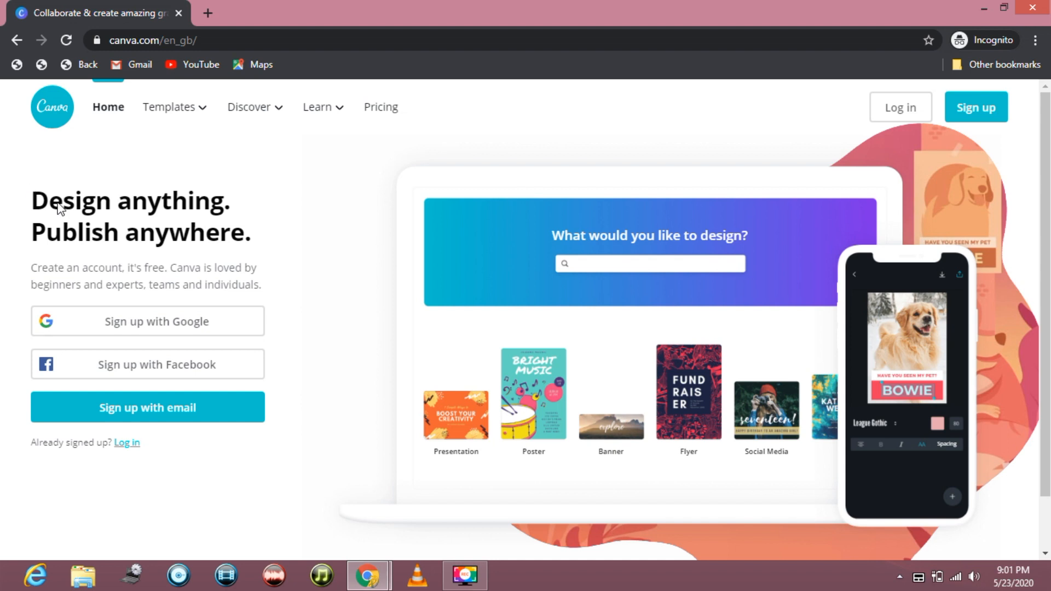
right_click(236, 280)
left_click(253, 253)
left_click(1040, 7)
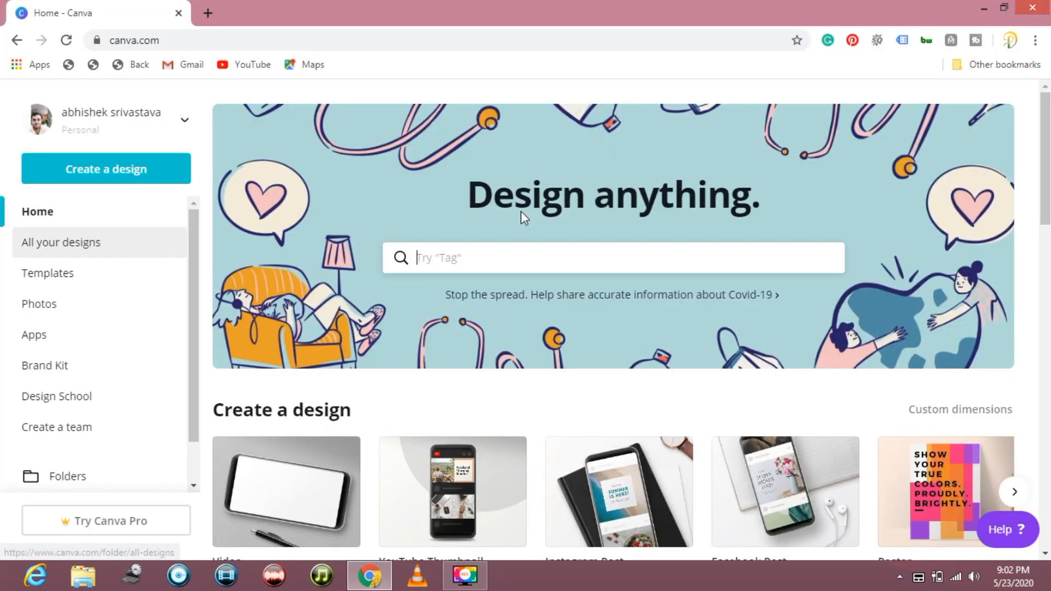
- Browse the available design types and create a new blank 1920 × 1080 px Video design
scroll(521, 219, "down", 2)
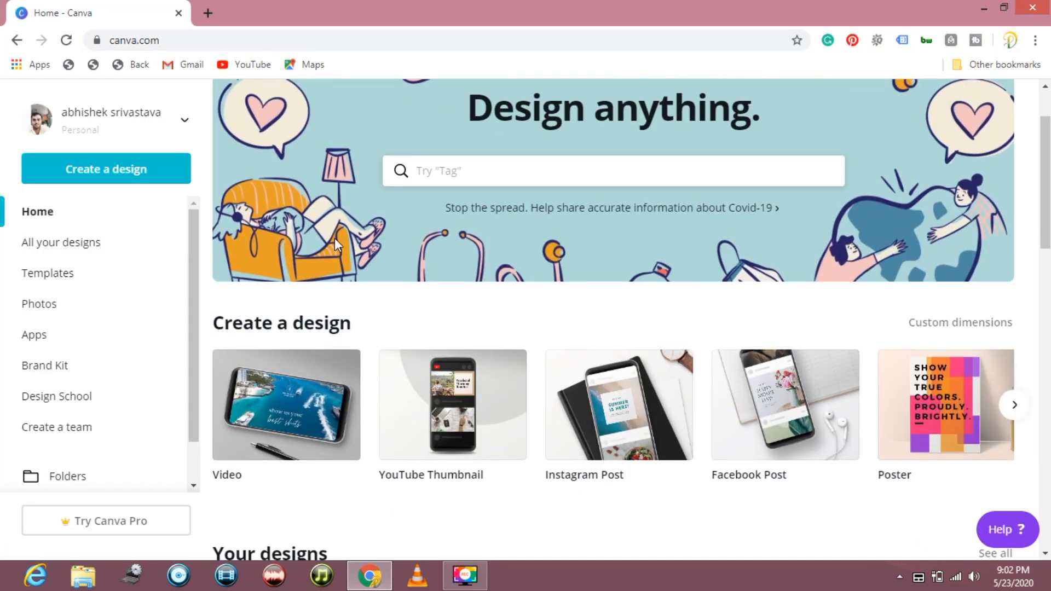
scroll(334, 238, "down", 1)
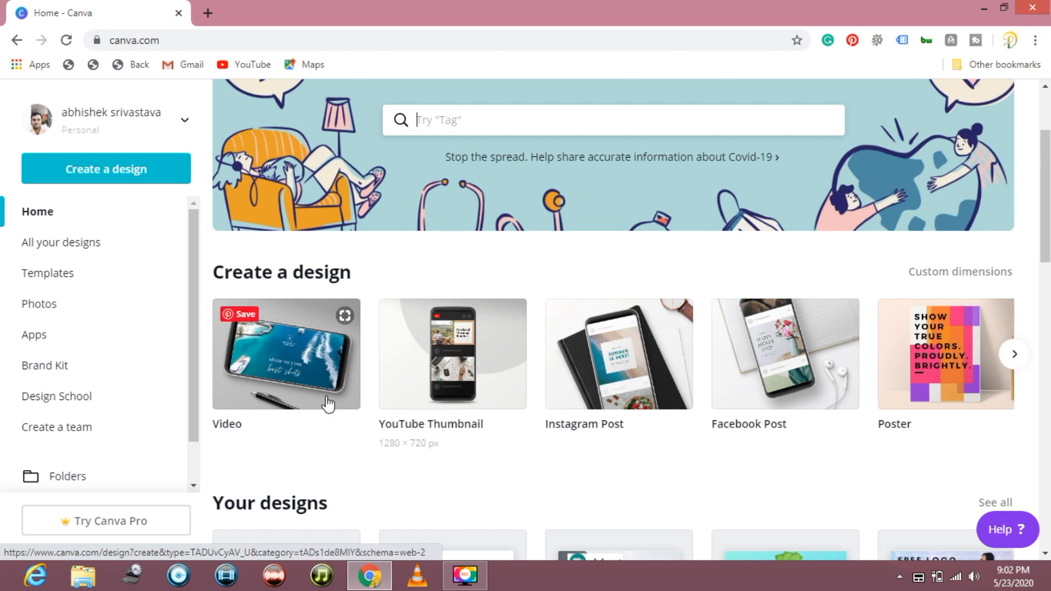
left_click(1013, 354)
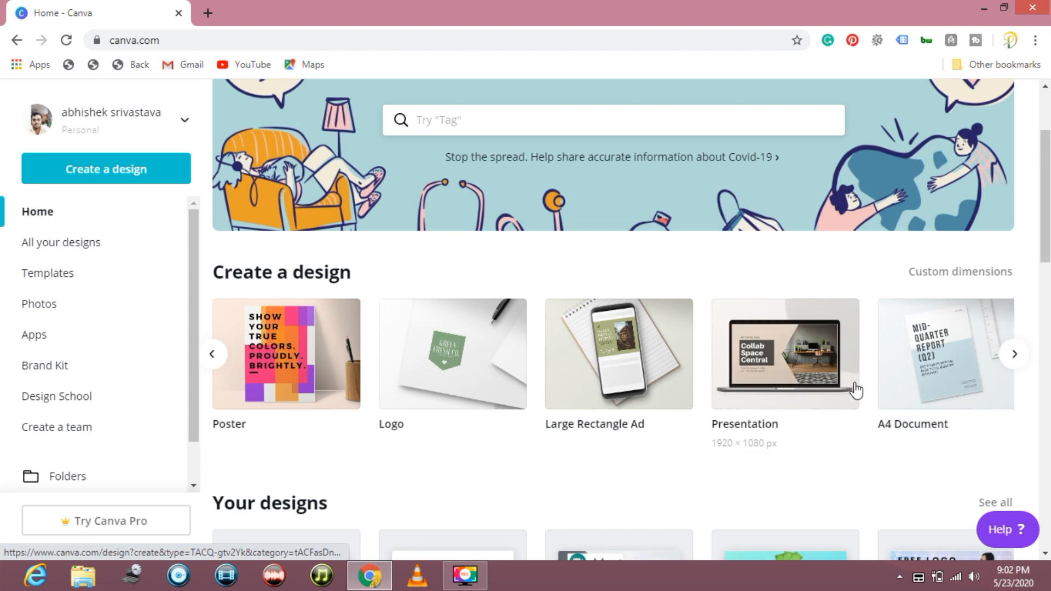
left_click(1016, 355)
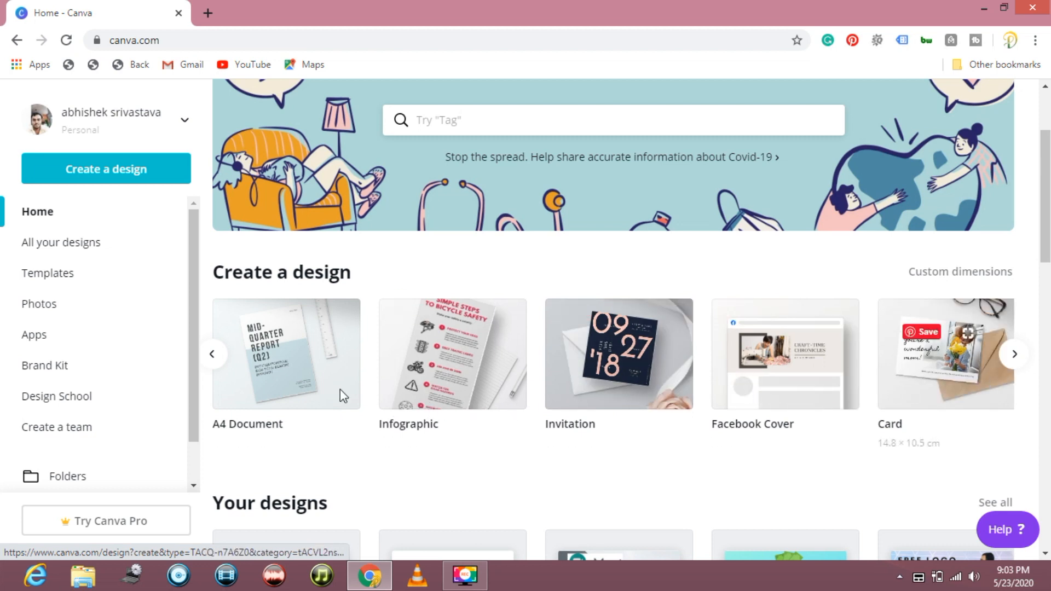
left_click(213, 355)
left_click(214, 363)
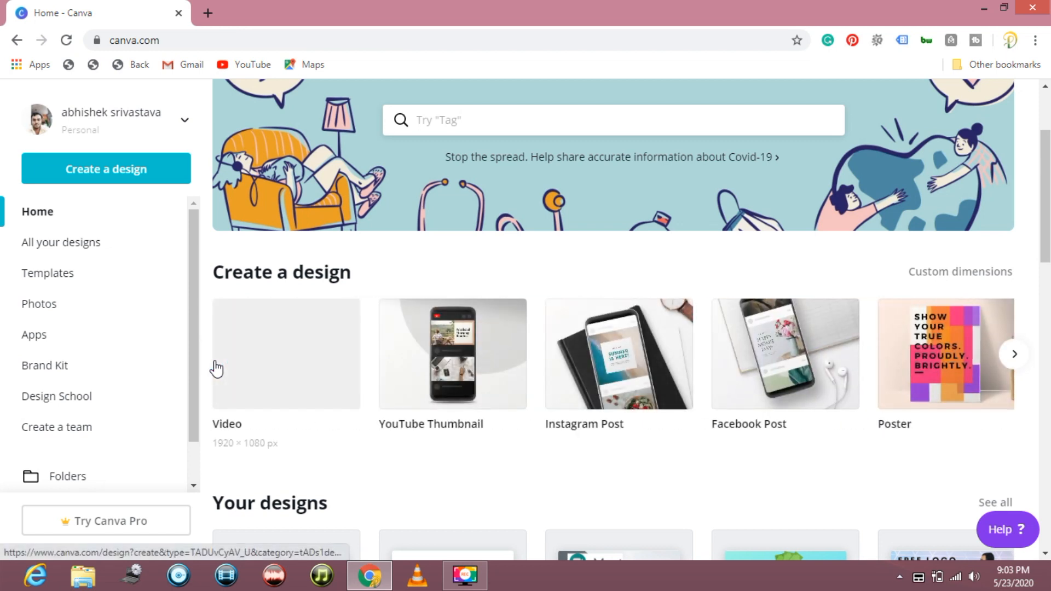
left_click(278, 384)
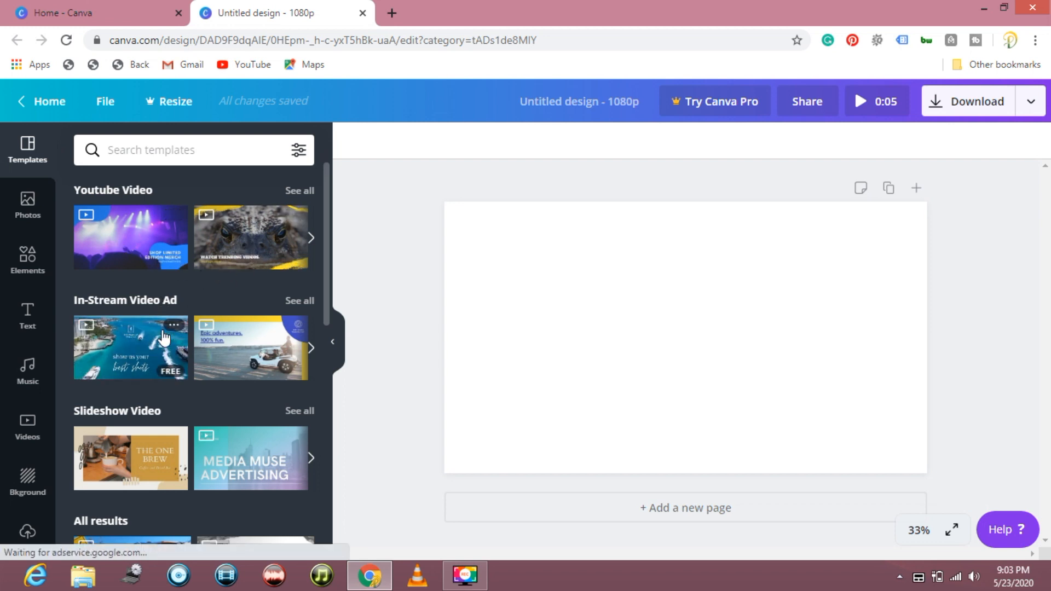
- Search the video templates for "tech" and look through the matching designs
scroll(180, 372, "down", 1)
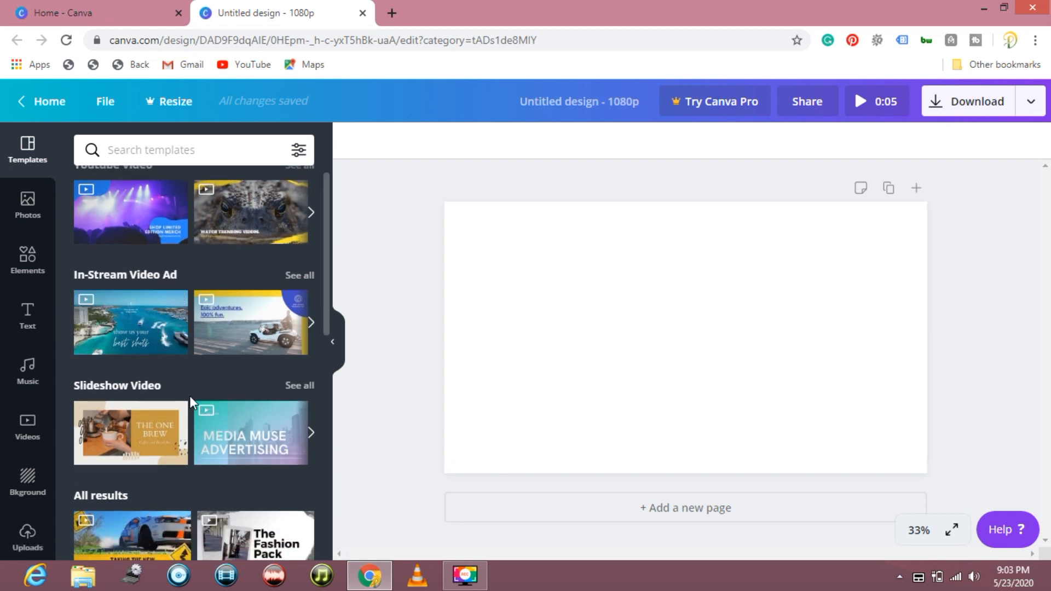
scroll(189, 396, "up", 1)
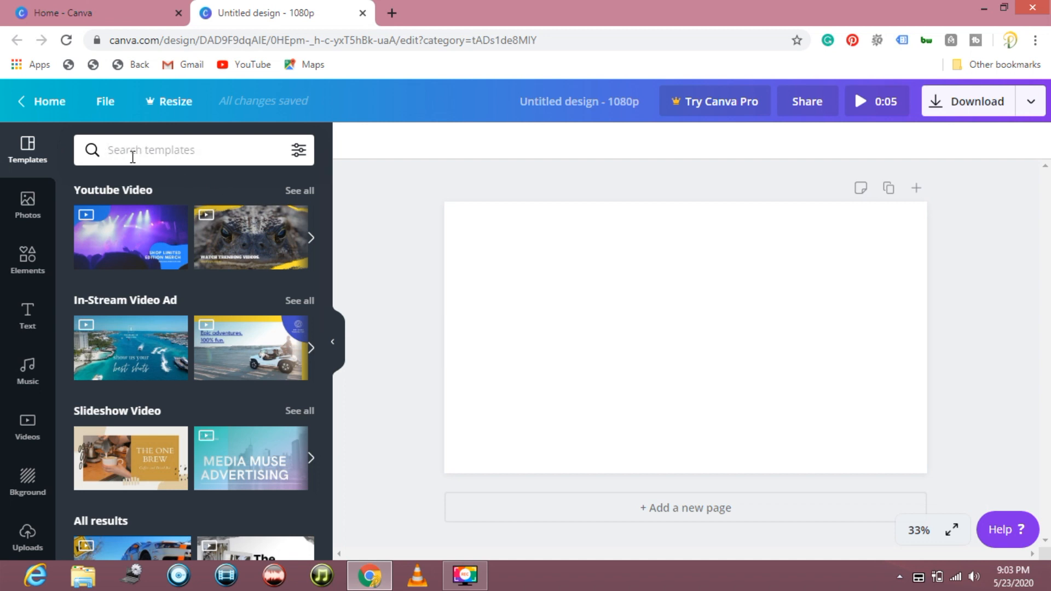
type("tech")
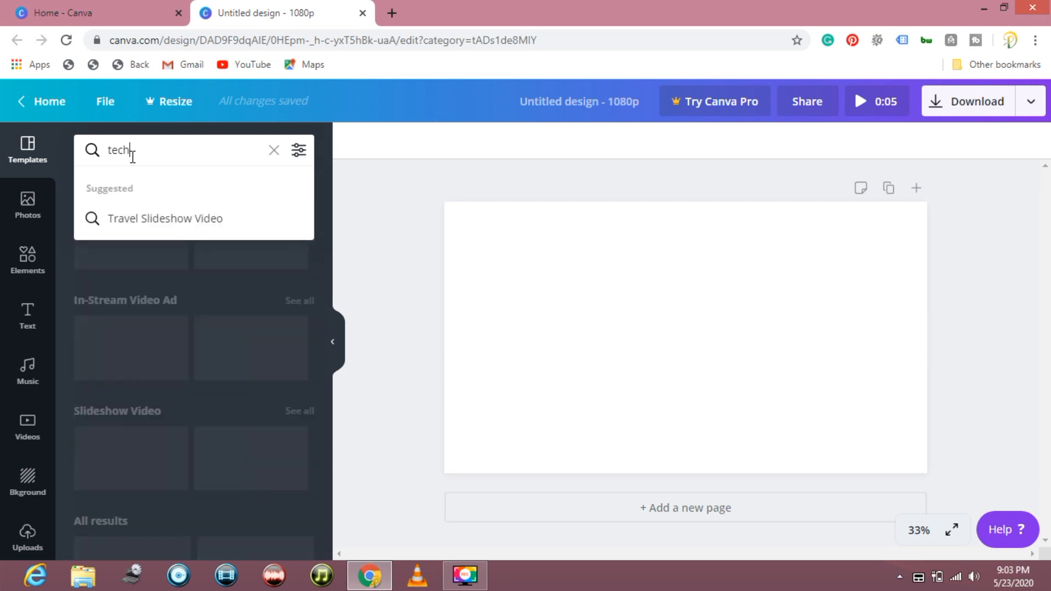
key("Return")
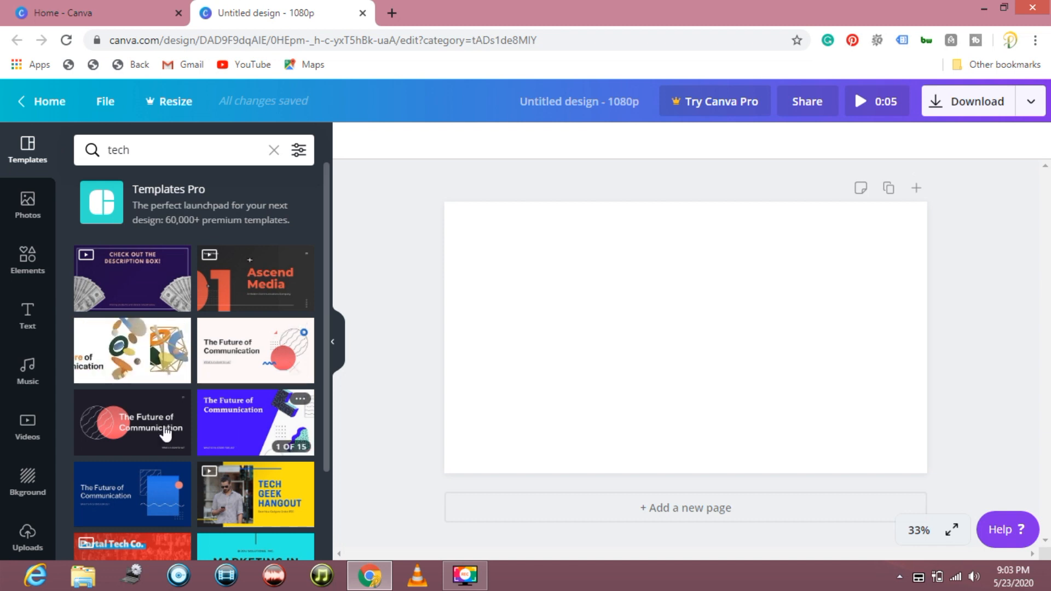
scroll(152, 390, "down", 1)
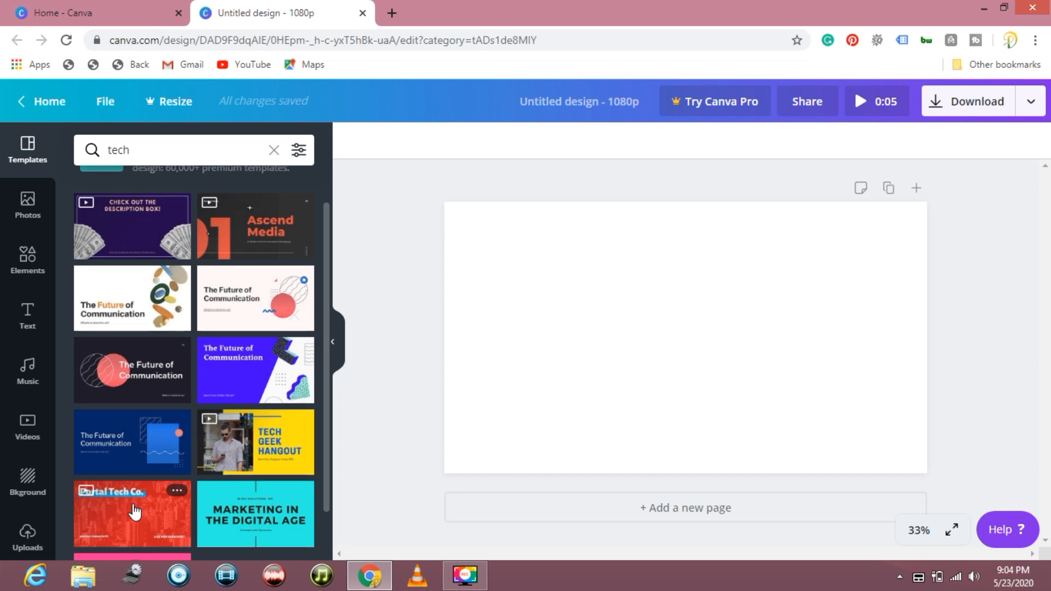
scroll(136, 502, "down", 1)
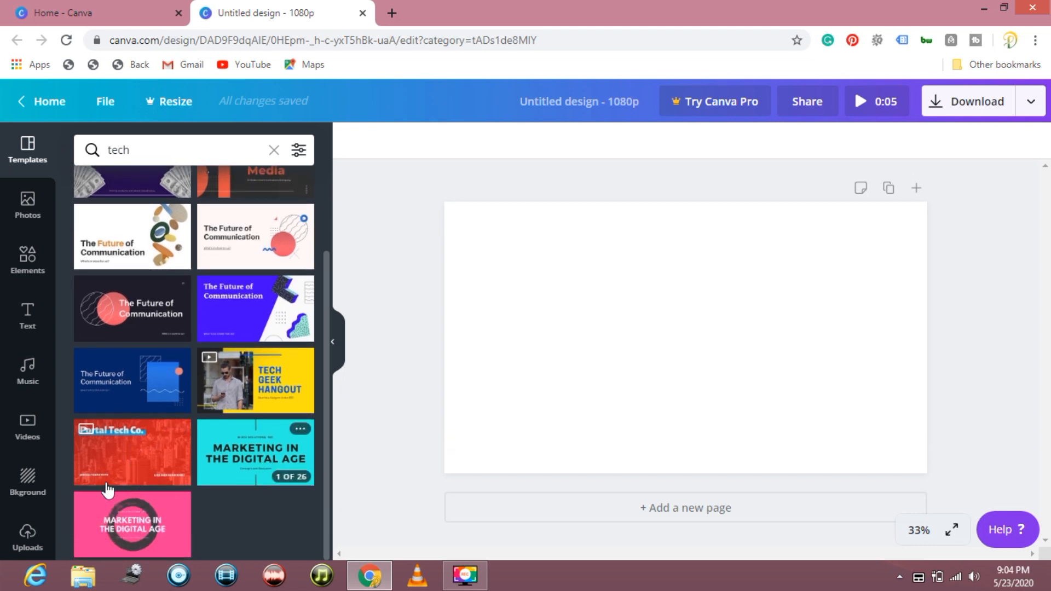
scroll(177, 340, "up", 2)
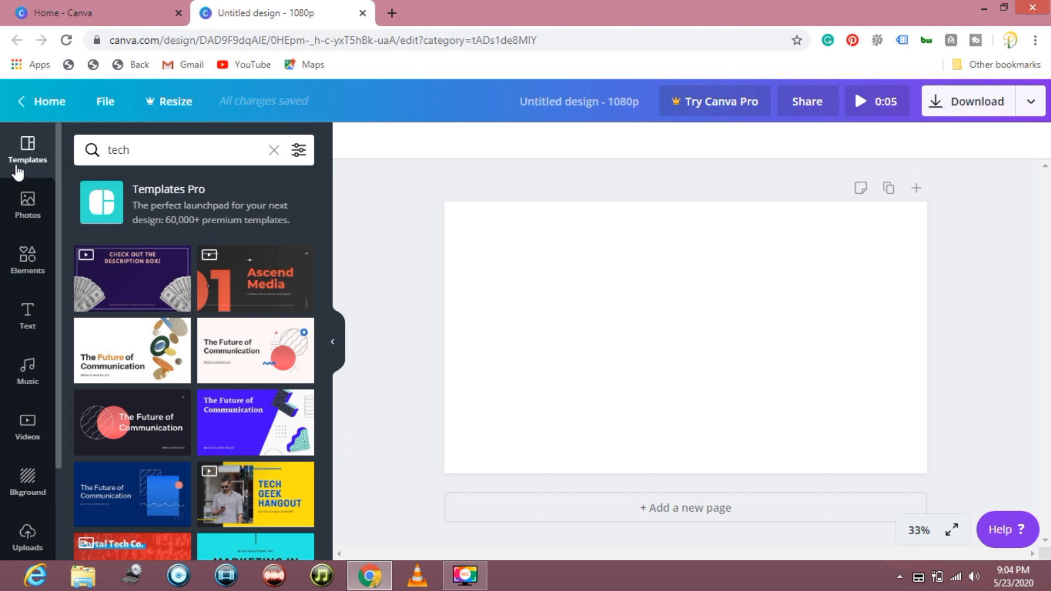
- Examine the stock photo library, including its categories, recently used and trending photos
left_click(27, 202)
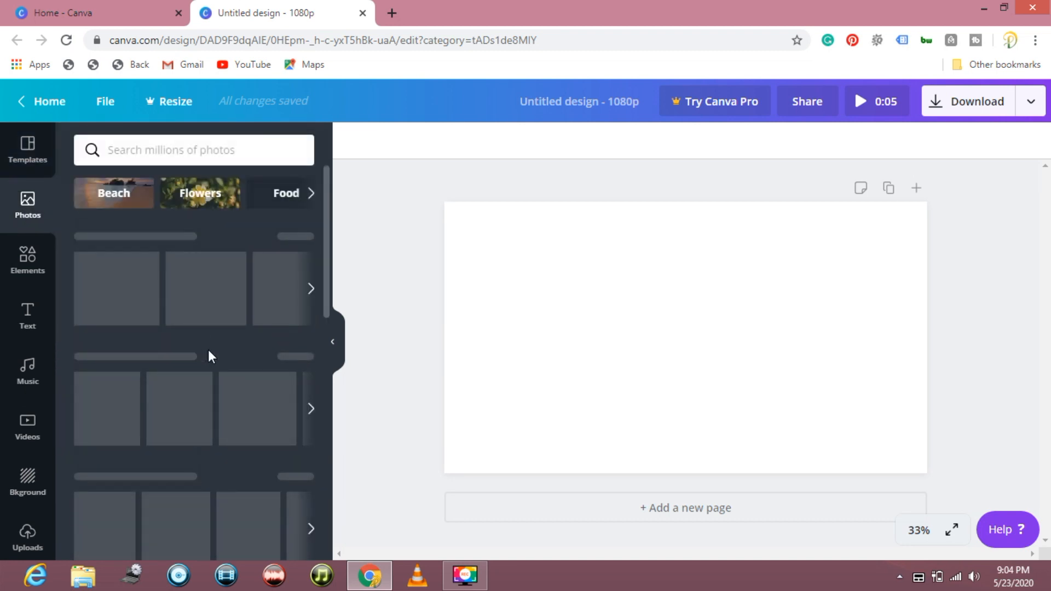
scroll(144, 330, "down", 1)
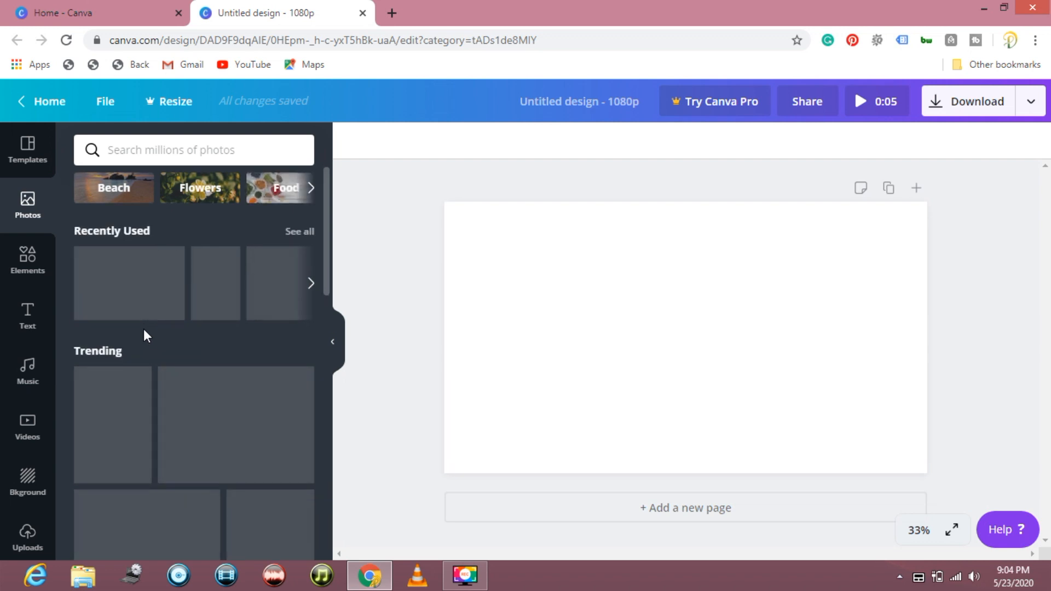
scroll(219, 332, "down", 1)
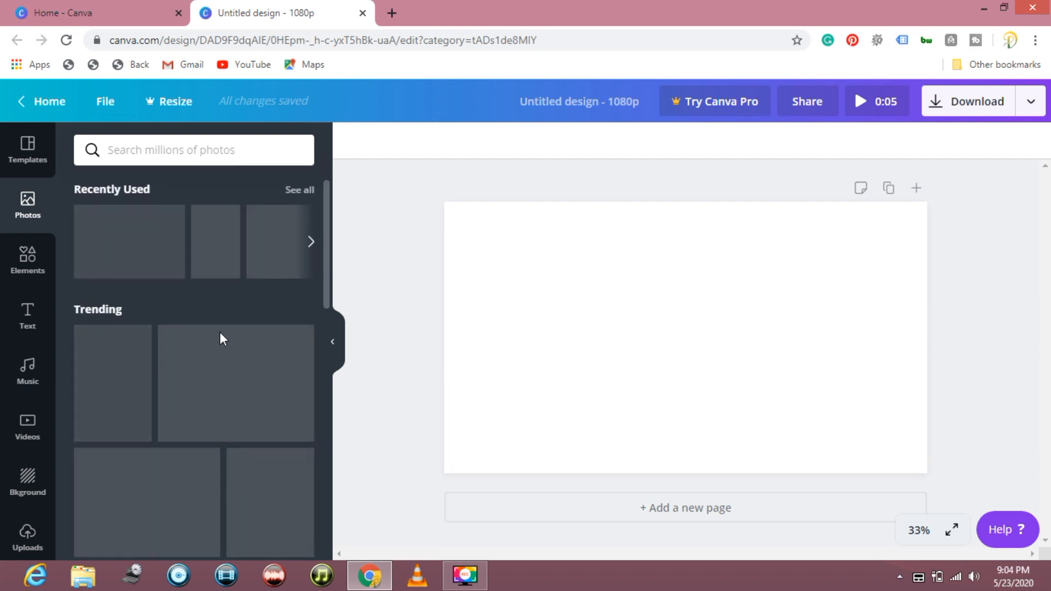
scroll(219, 332, "up", 2)
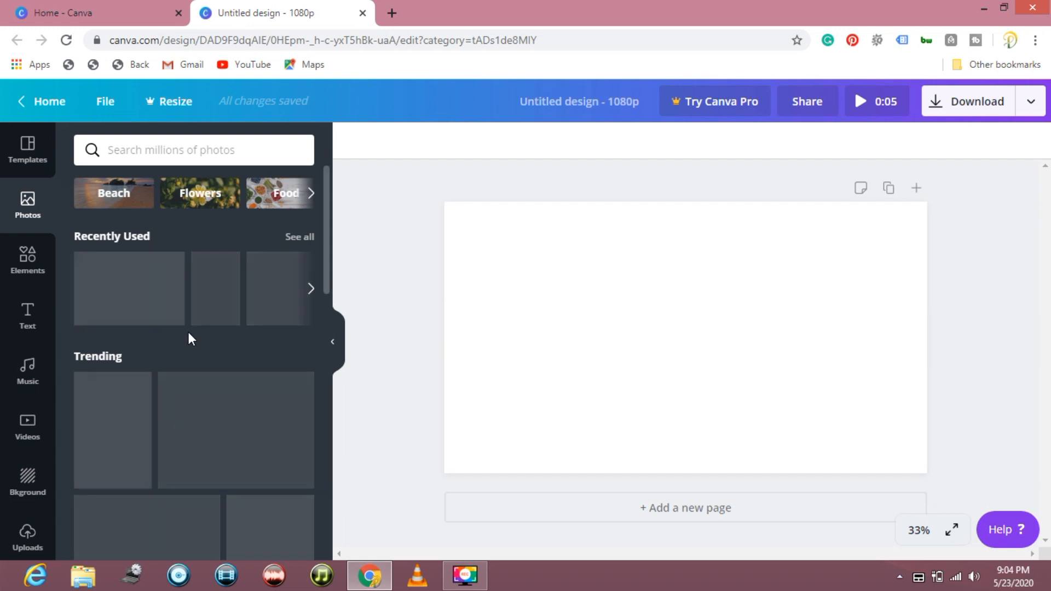
scroll(188, 332, "down", 3)
scroll(188, 332, "up", 3)
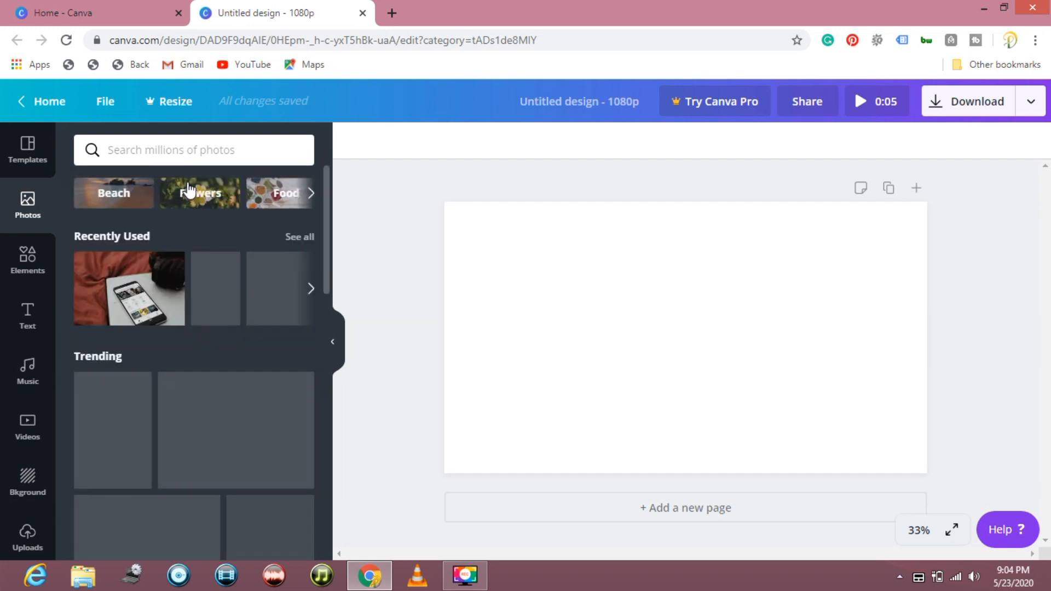
left_click(311, 193)
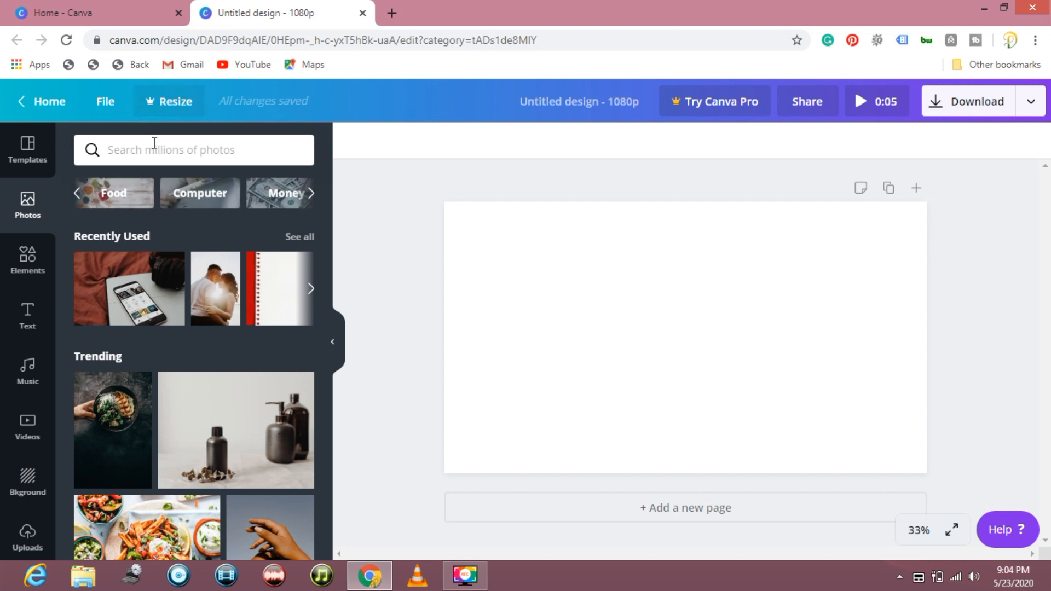
- Look through the elements library and add the teal-to-purple rectangle from the Gradients group to the blank page
left_click(26, 262)
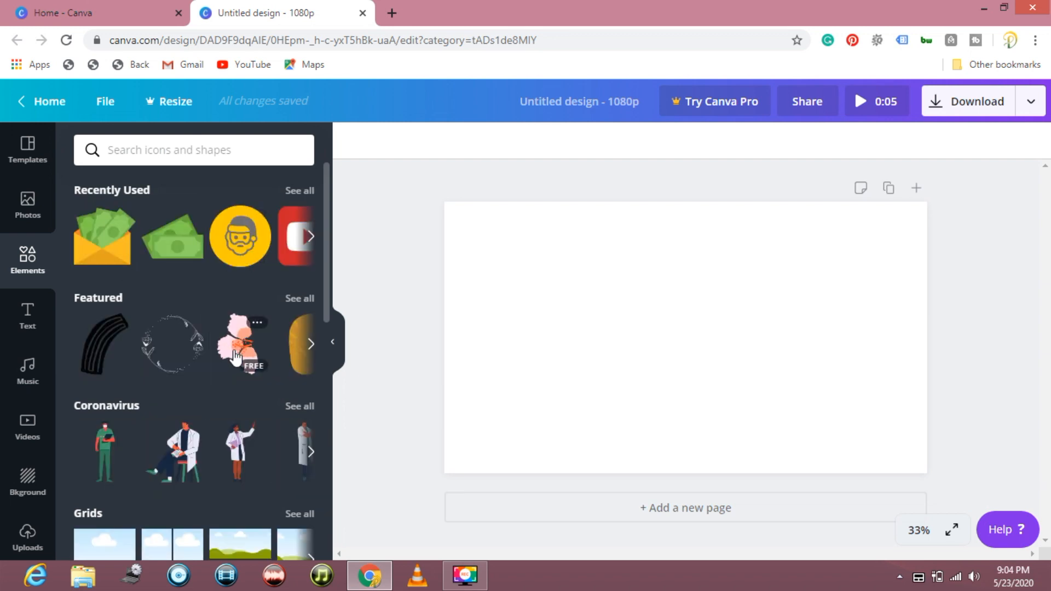
scroll(237, 359, "down", 2)
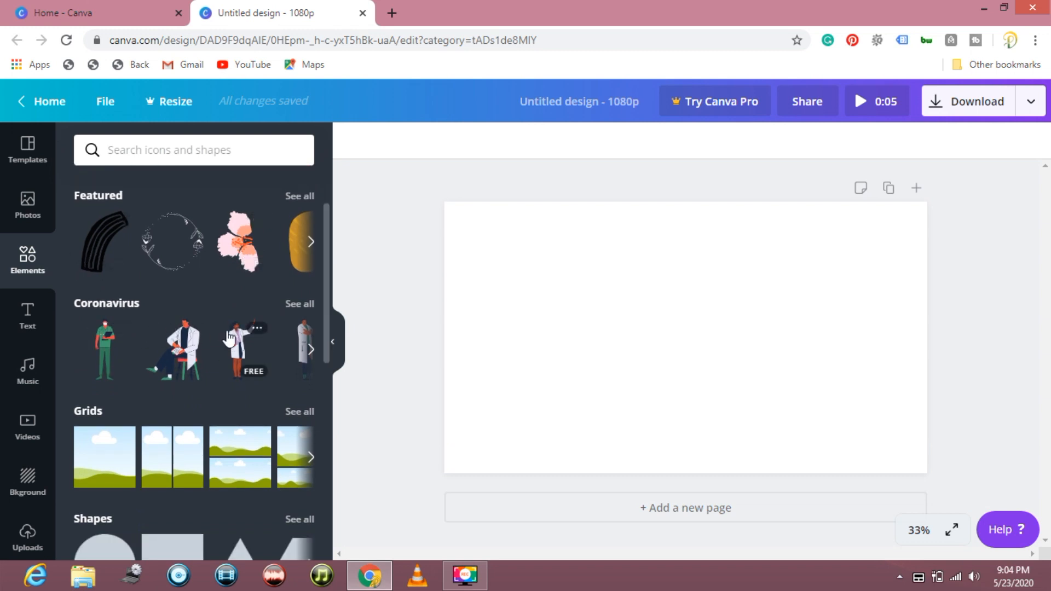
scroll(229, 338, "down", 1)
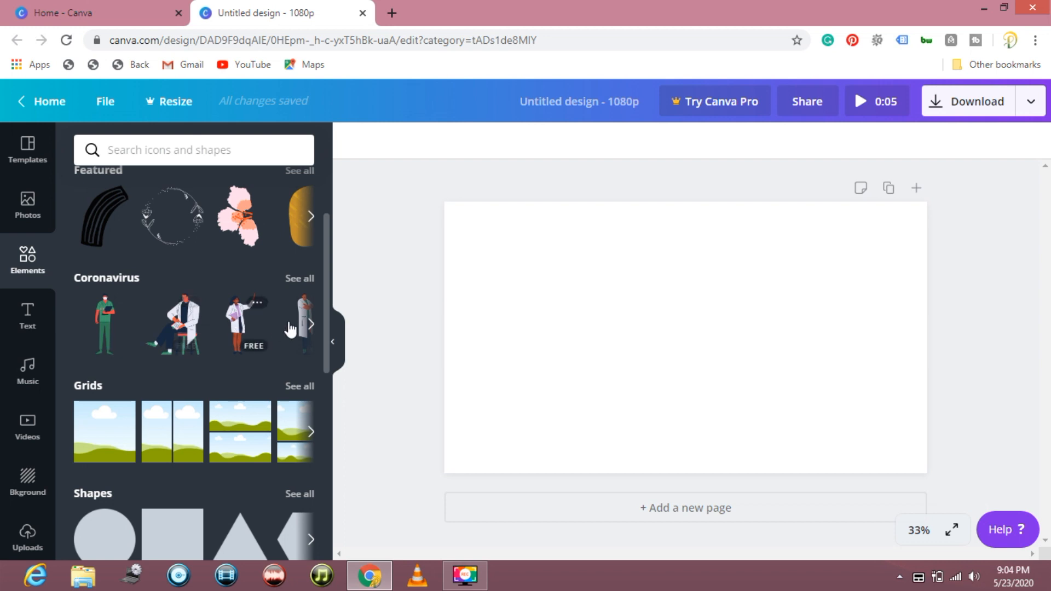
left_click(312, 328)
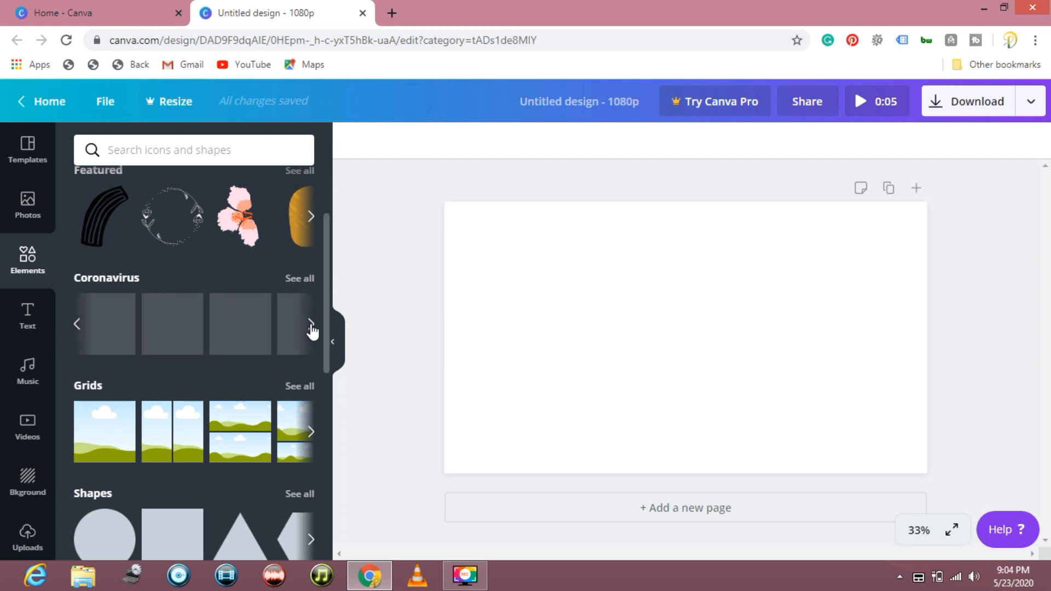
scroll(243, 388, "down", 2)
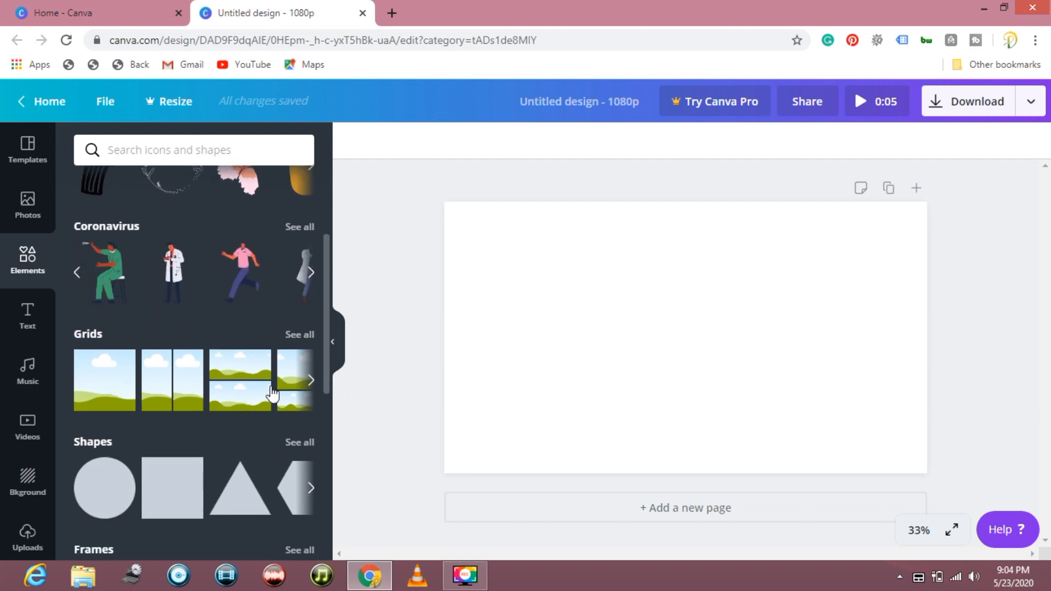
scroll(163, 471, "down", 2)
scroll(181, 468, "down", 4)
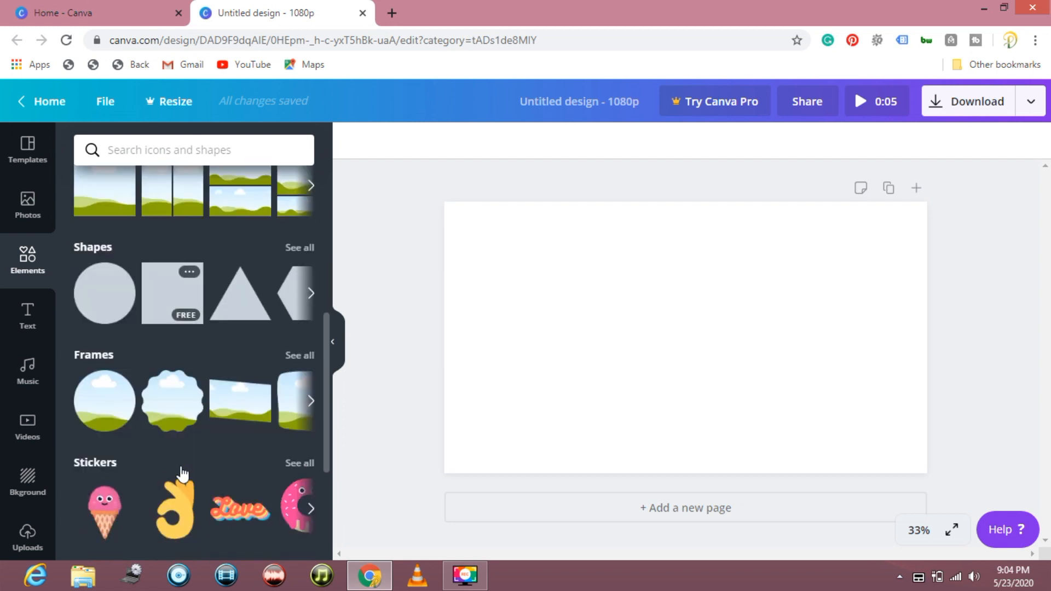
scroll(180, 468, "down", 3)
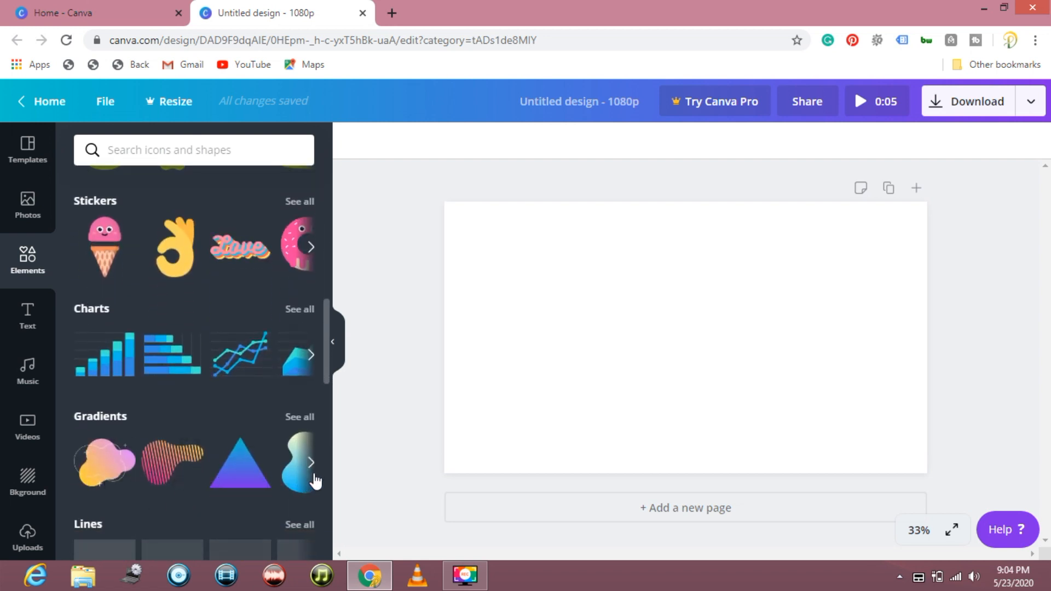
left_click(311, 464)
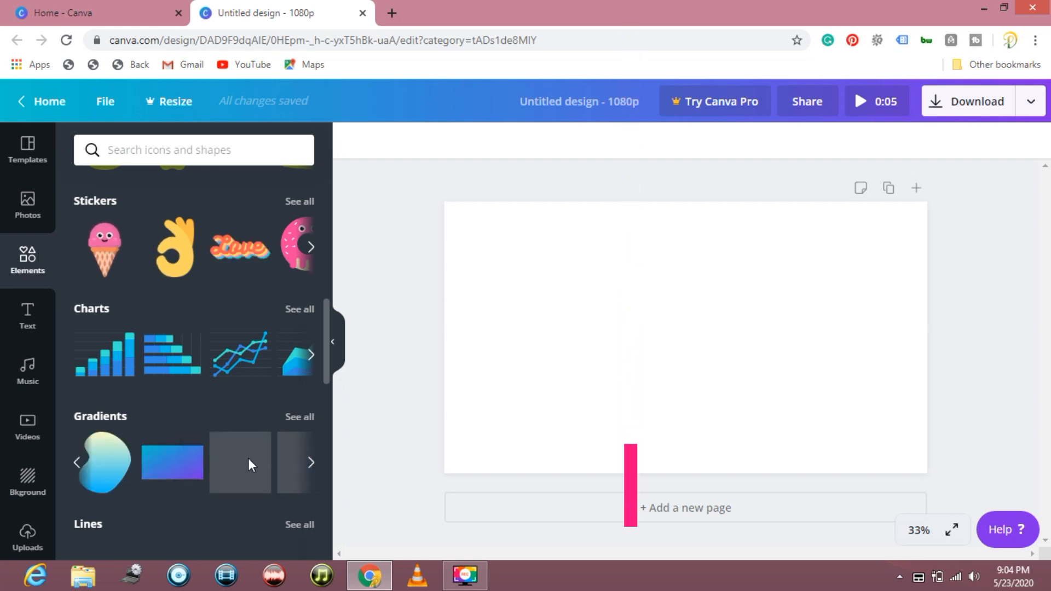
left_click(165, 465)
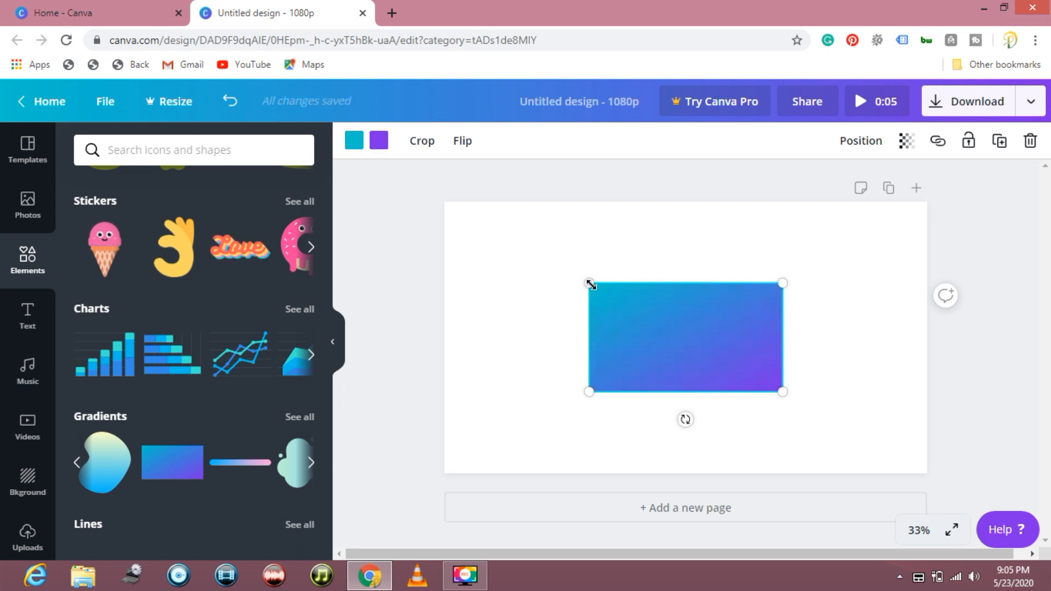
- Enlarge the gradient rectangle to cover the whole page and change its teal colour to the default pink
left_click_drag(552, 263, 439, 208)
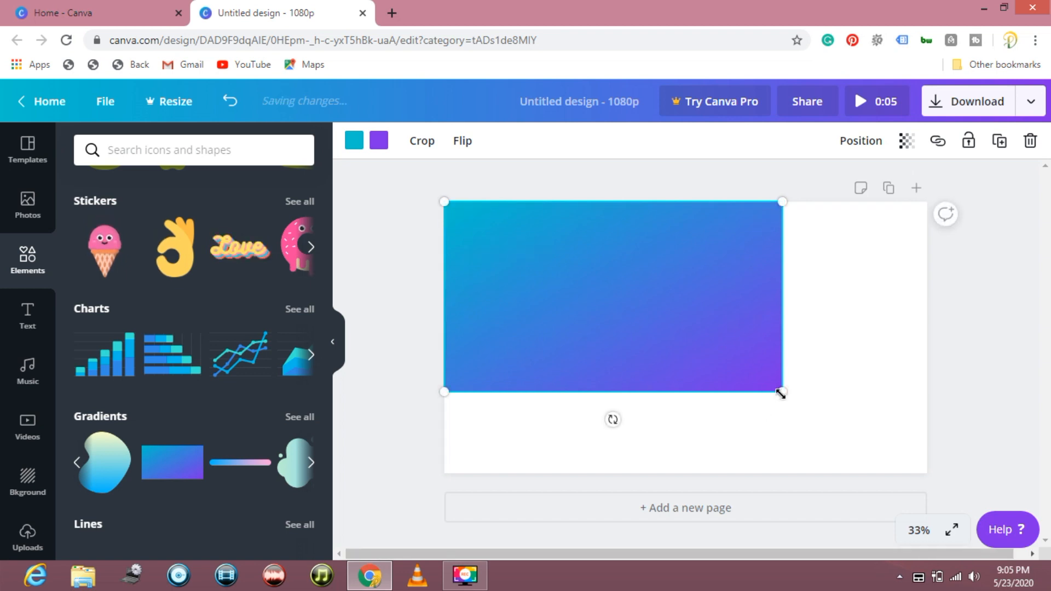
left_click_drag(780, 391, 926, 470)
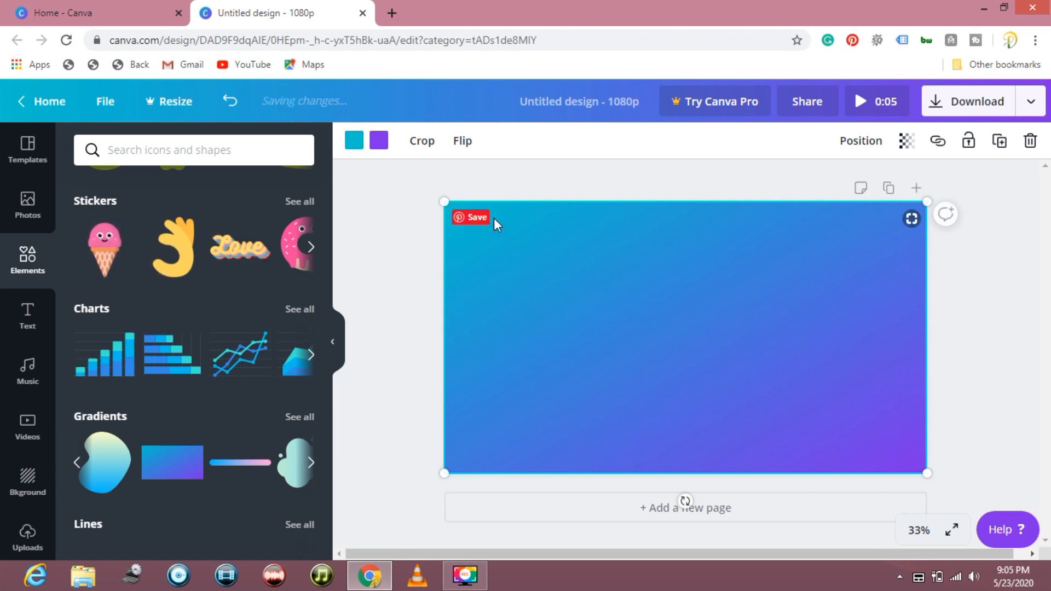
left_click(362, 139)
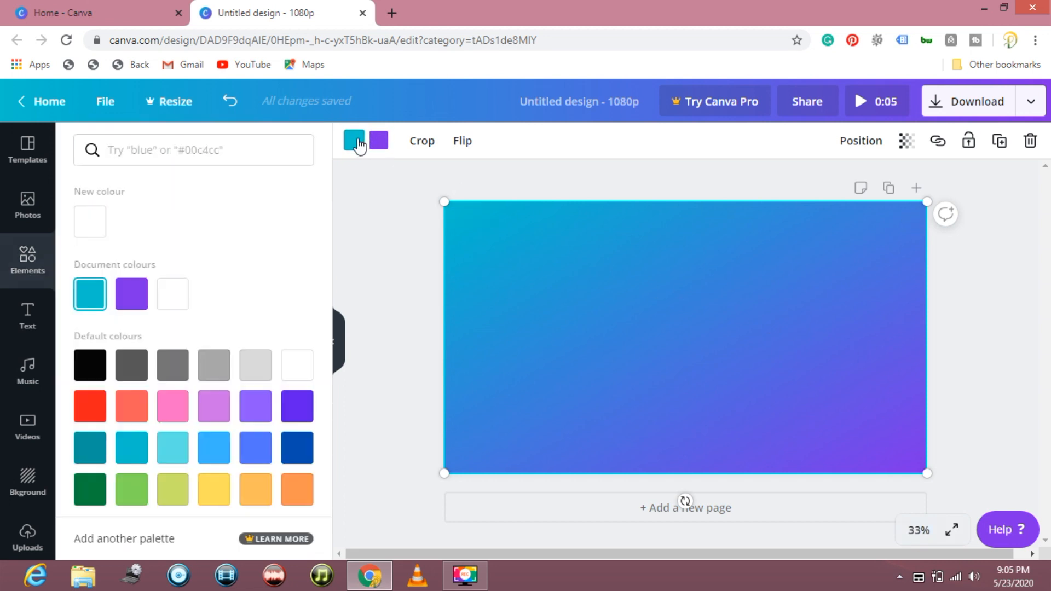
left_click(186, 409)
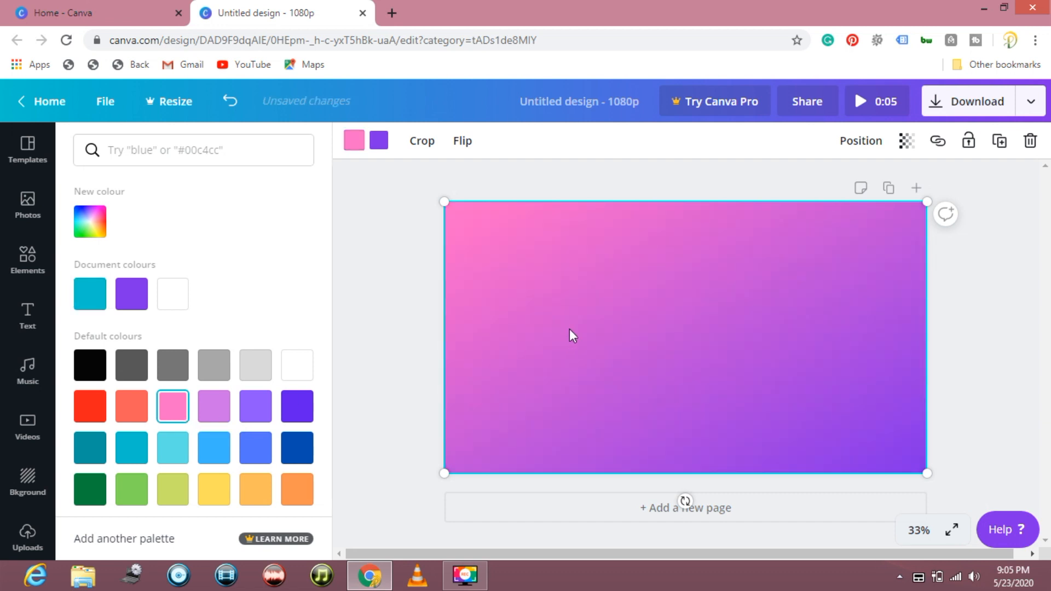
- Change the gradient rectangle's purple colour to the lighter violet from the default colours
left_click(376, 139)
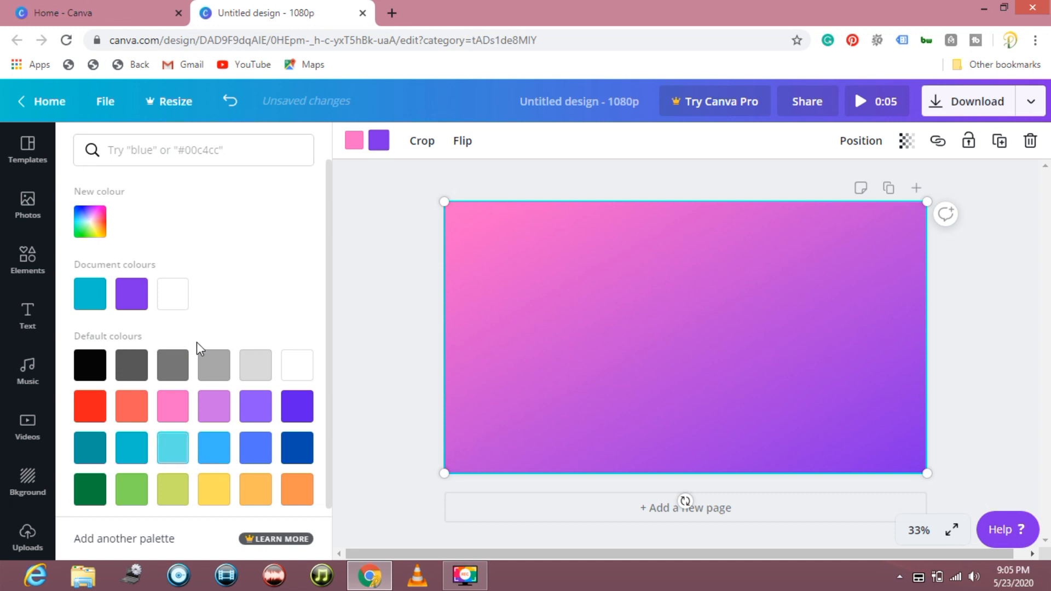
left_click(264, 415)
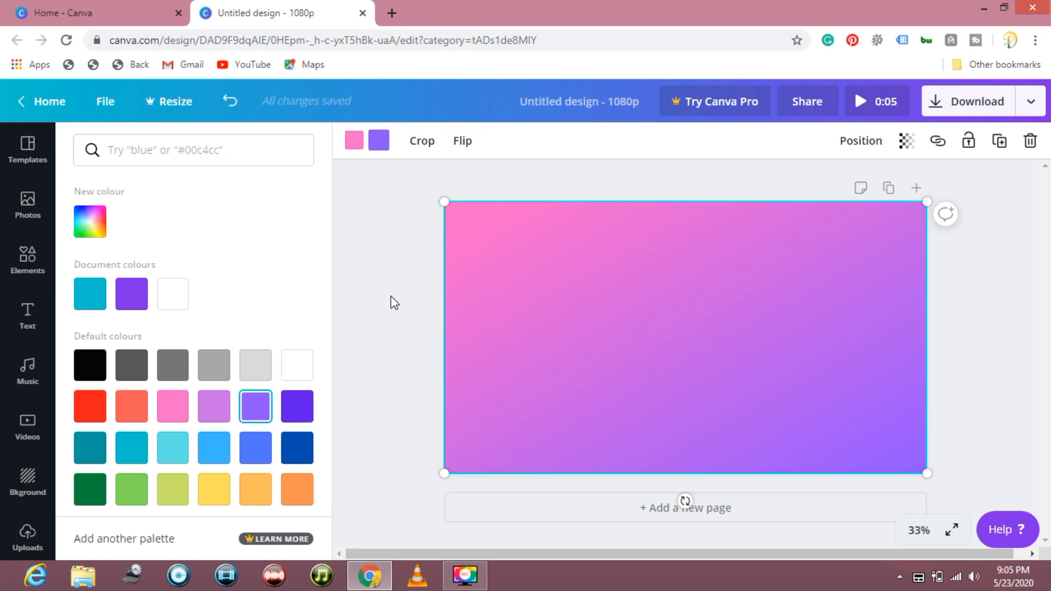
- Look through the text library's heading, subheading and body text options and its font combinations
left_click(37, 325)
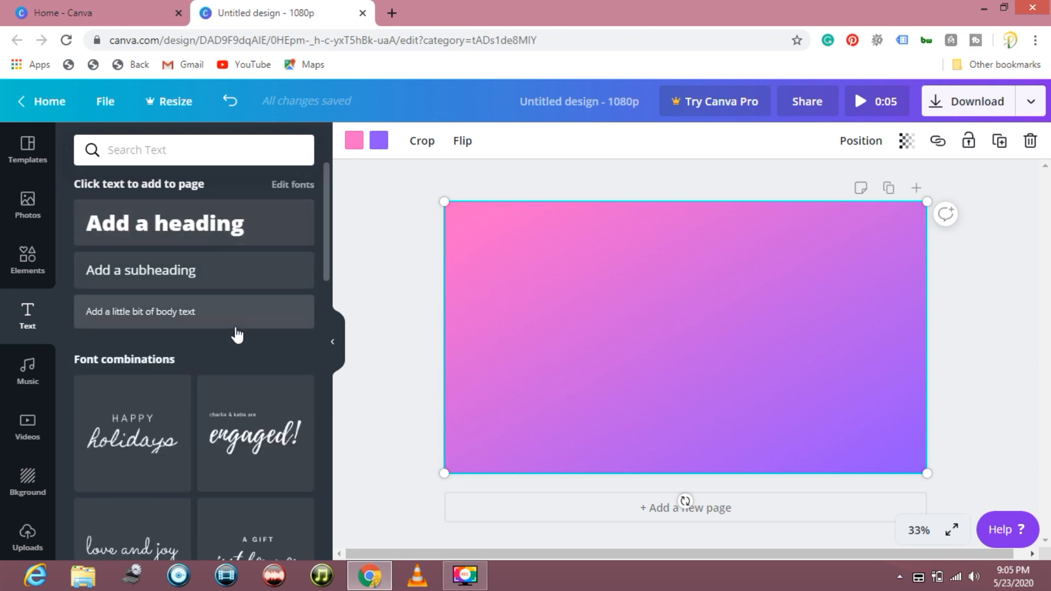
scroll(237, 335, "down", 1)
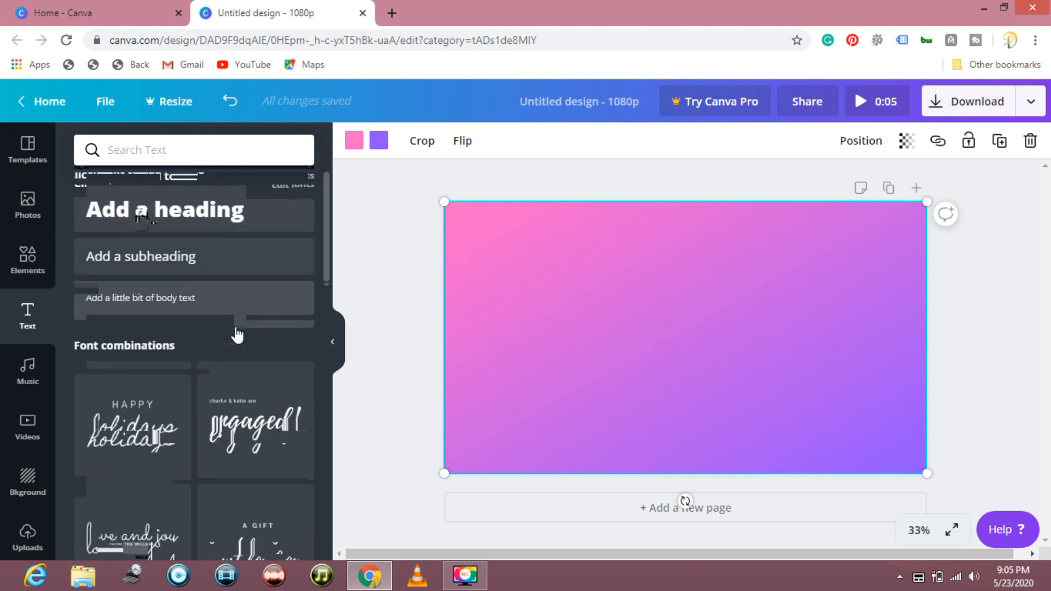
scroll(236, 335, "up", 1)
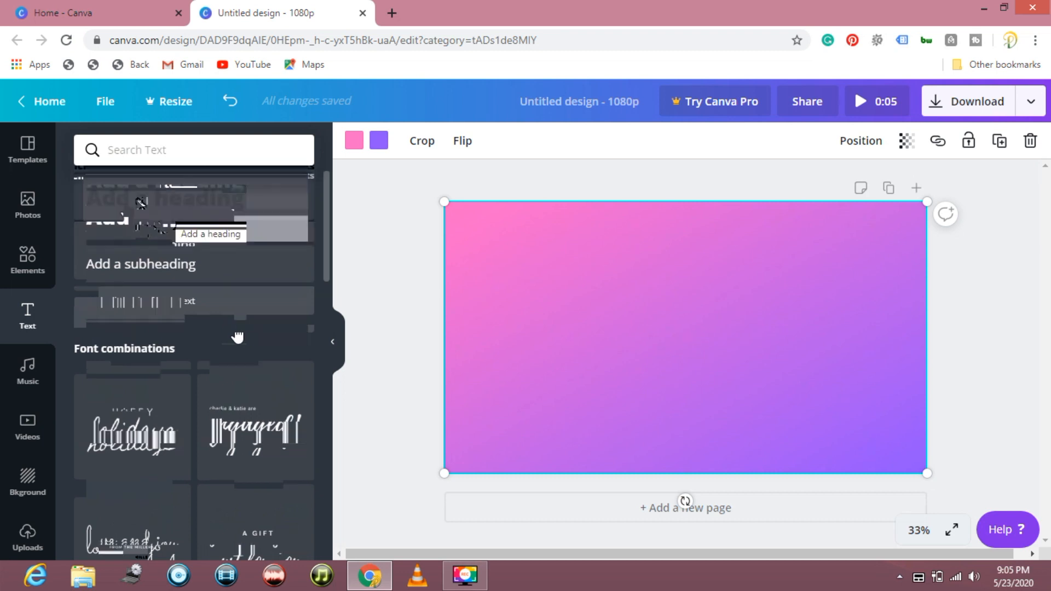
scroll(238, 336, "down", 1)
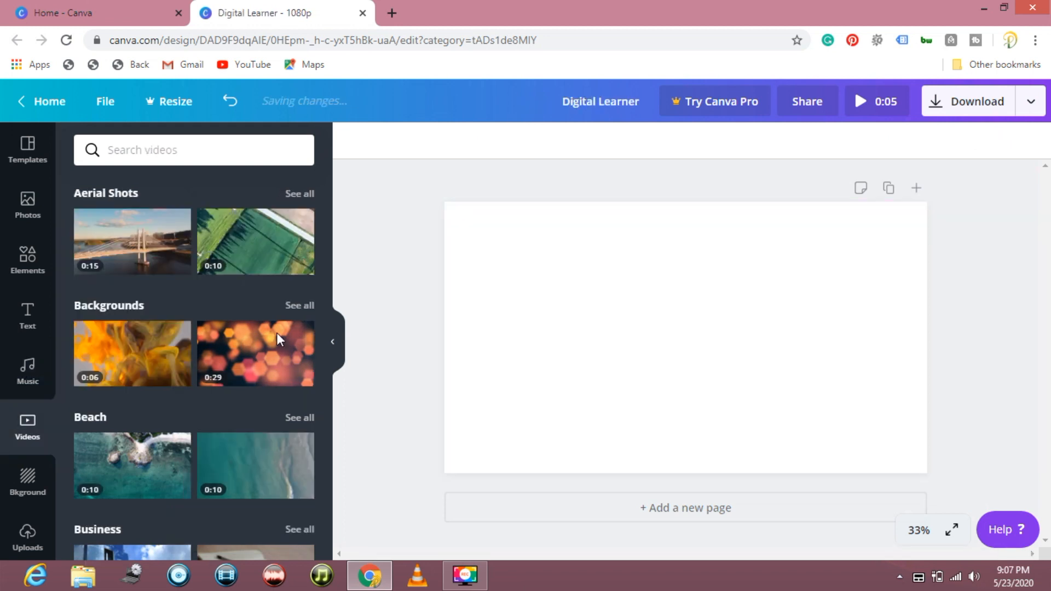
- Browse the stock videos, search them for "tech" and fill the page with the 15-second dark teal light video
scroll(277, 340, "down", 1)
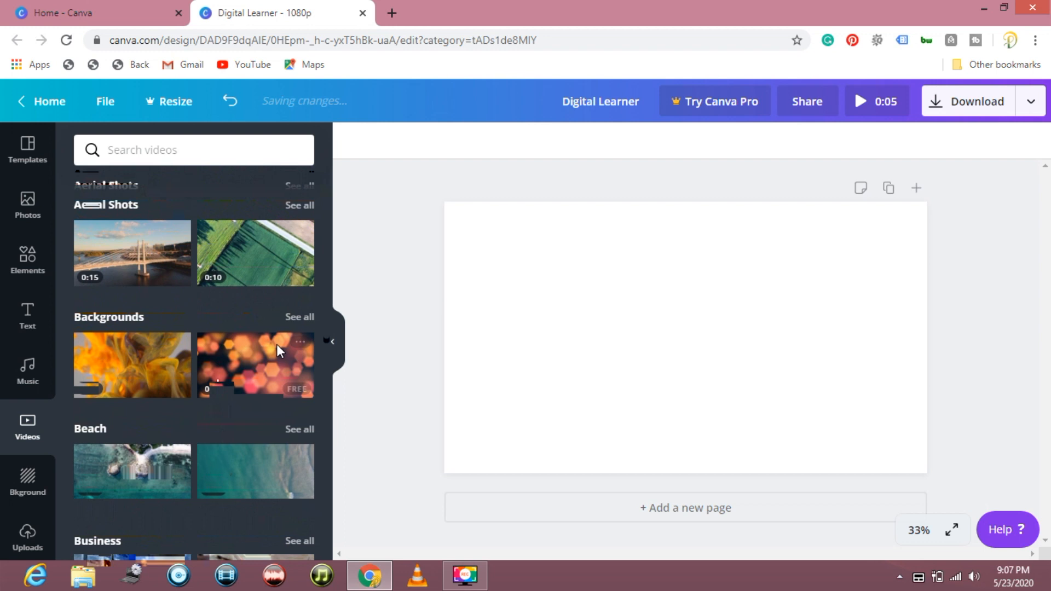
scroll(277, 344, "down", 5)
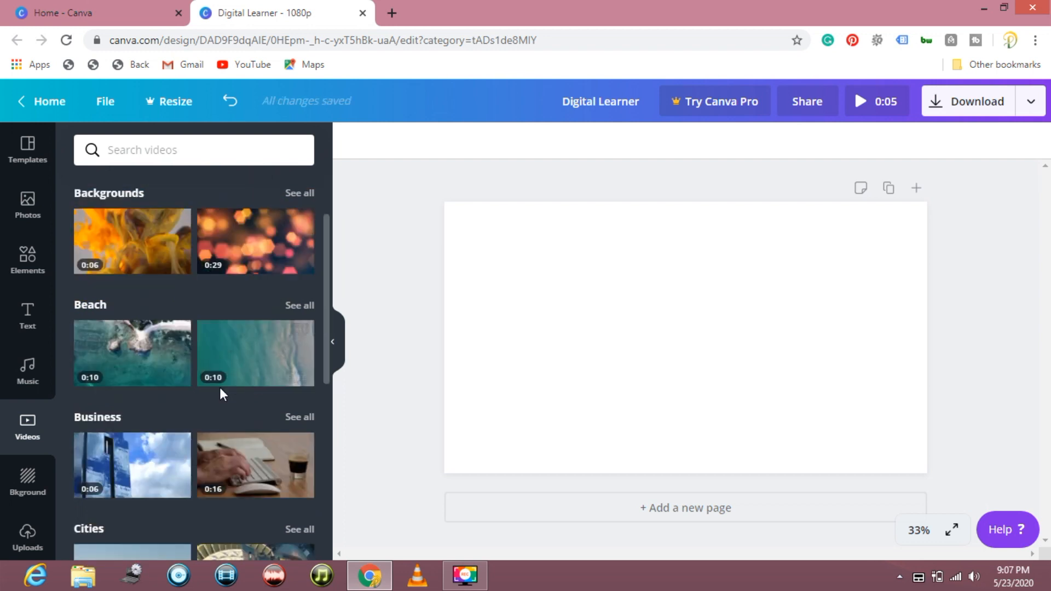
scroll(258, 487, "down", 5)
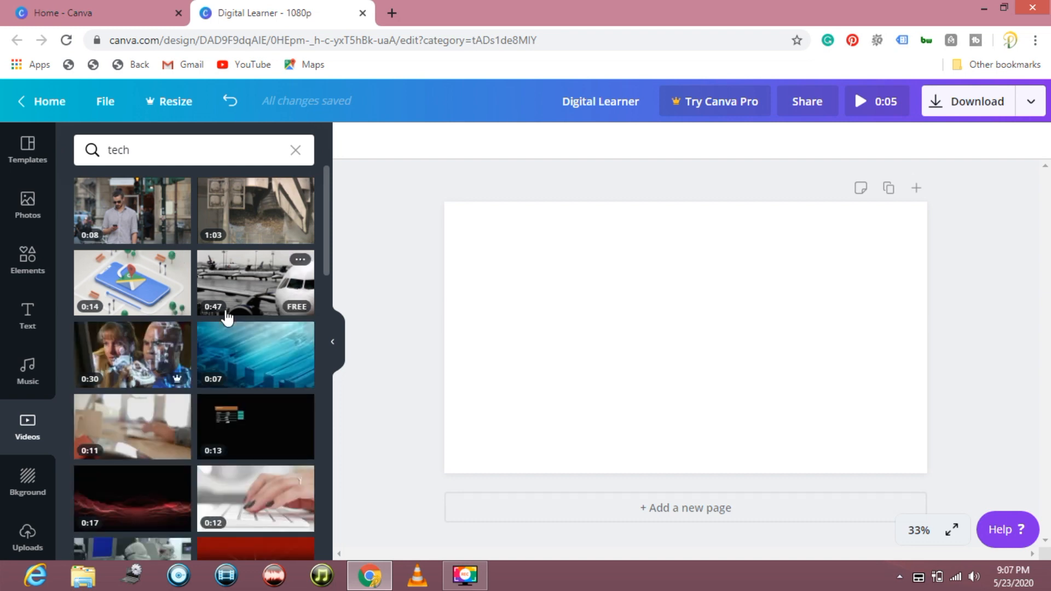
scroll(228, 319, "down", 3)
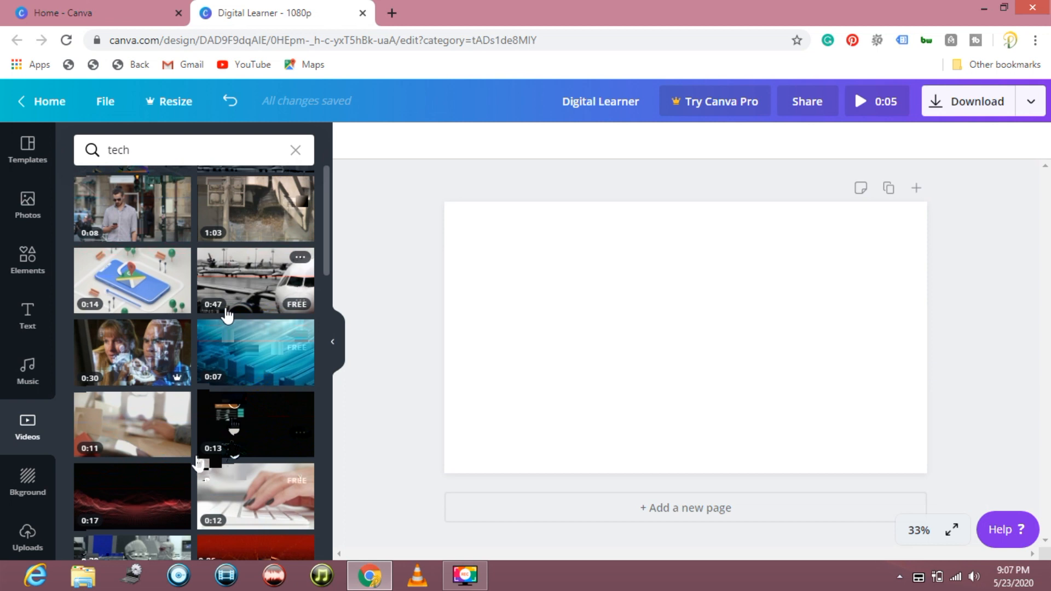
scroll(175, 359, "down", 6)
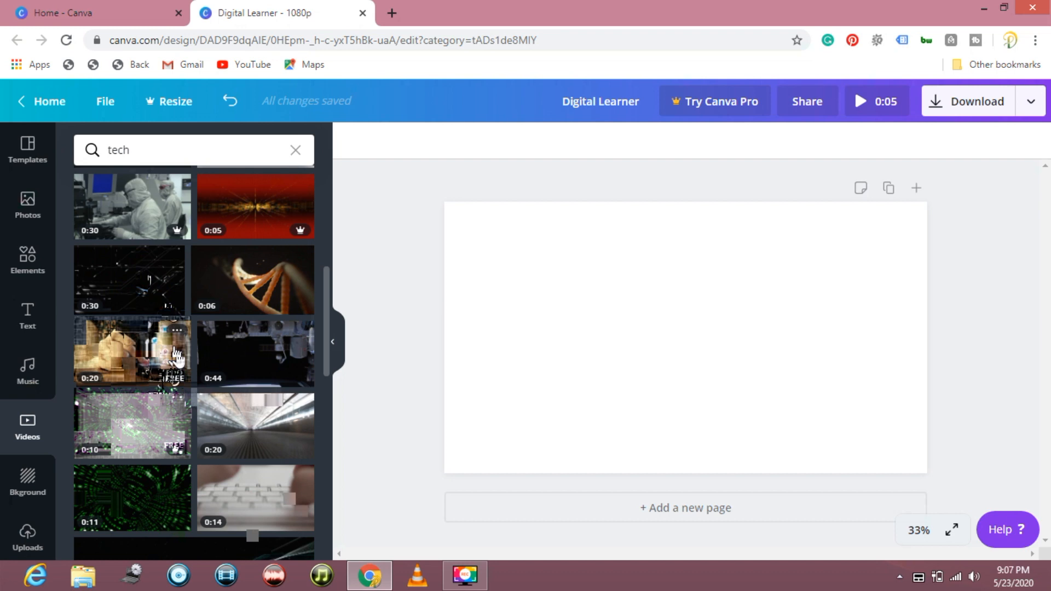
scroll(140, 353, "down", 3)
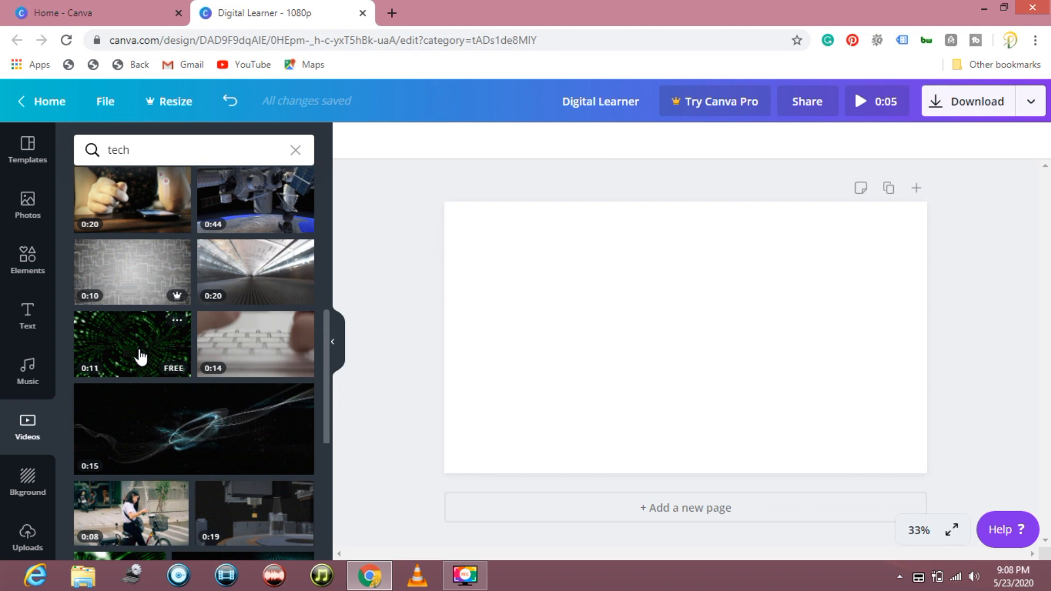
scroll(141, 357, "down", 2)
left_click(141, 356)
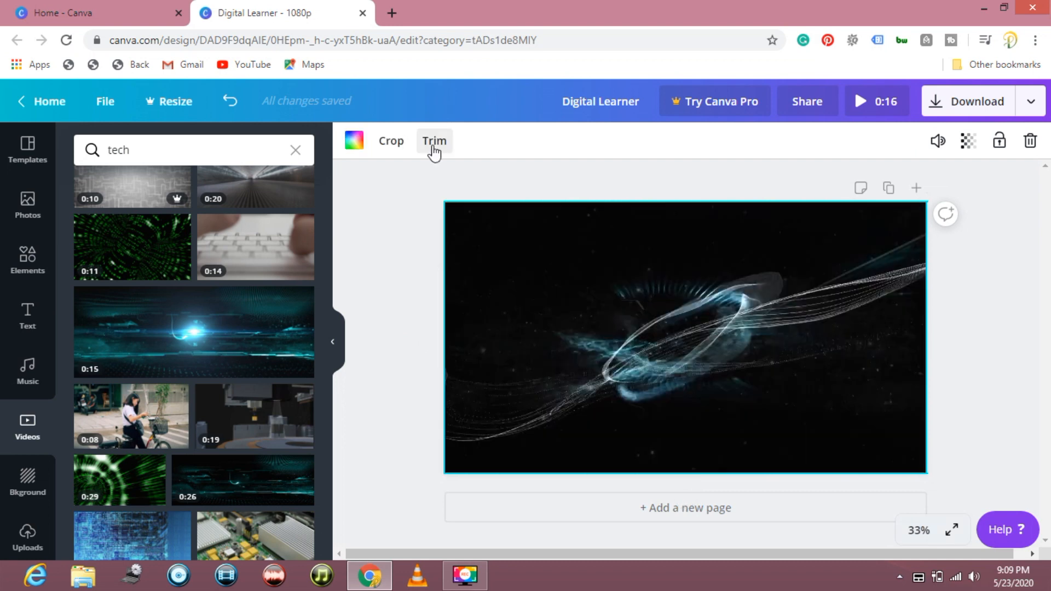
- Try to trim the end of the background video and open the background colour options
left_click(434, 141)
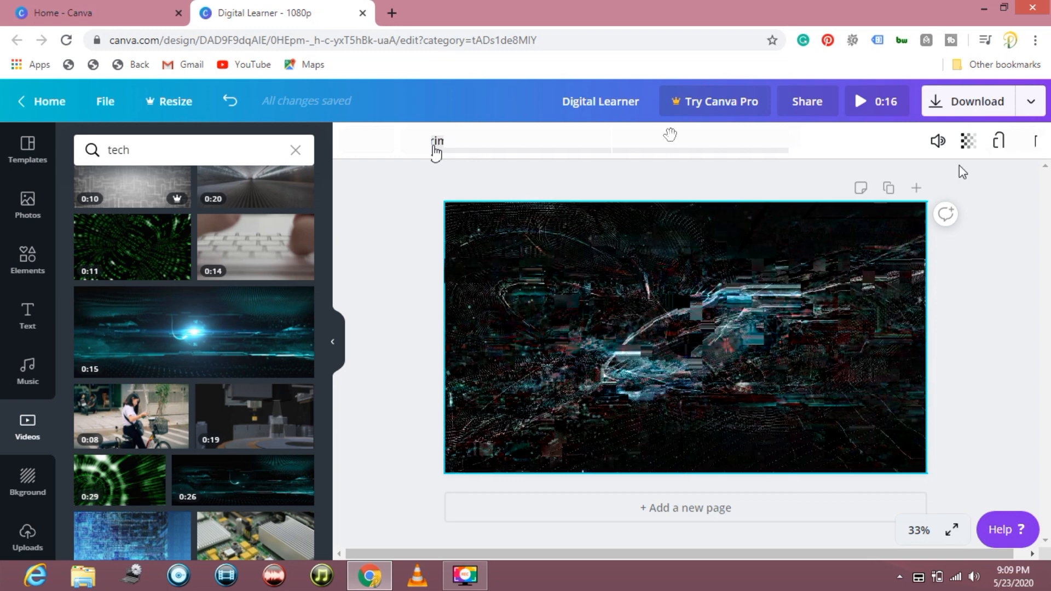
left_click_drag(980, 141, 1002, 140)
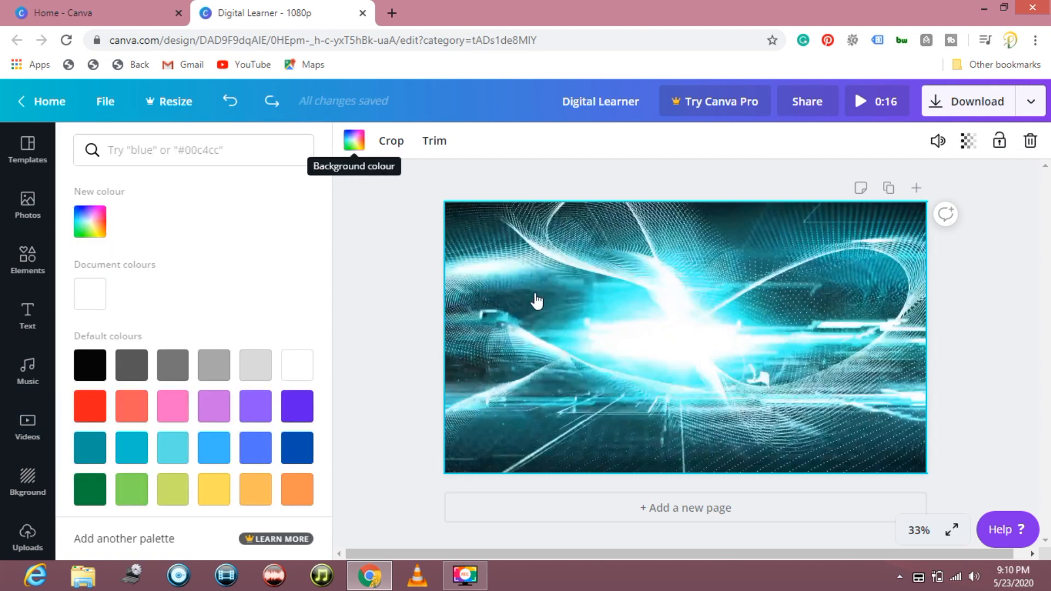
left_click(351, 141)
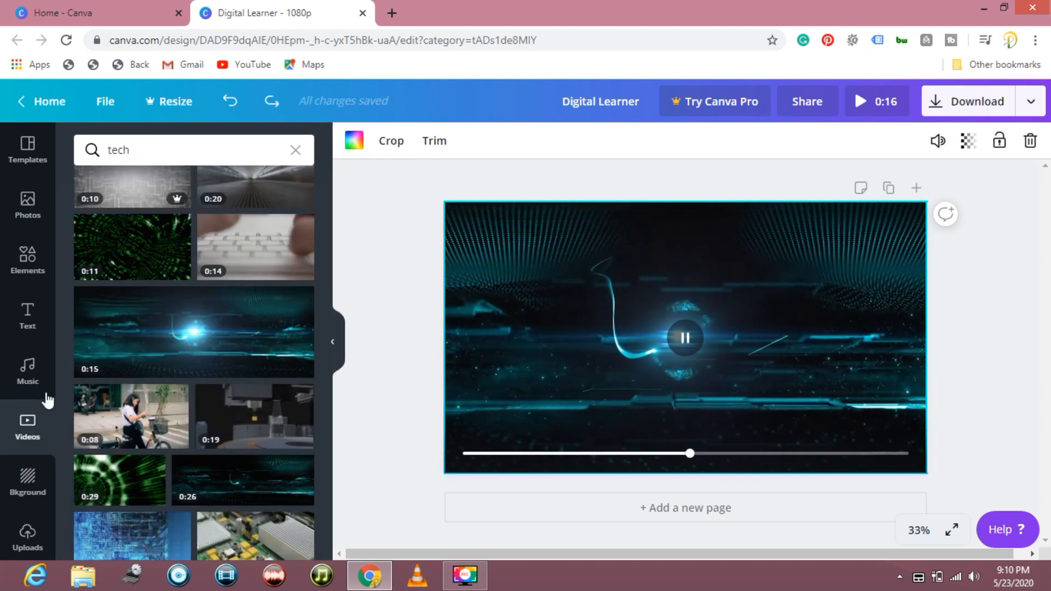
- Place the DAZZLE font combination near the page's lower edge with its heading changed to "DIGITAL LEARNER", and play the video
left_click(23, 328)
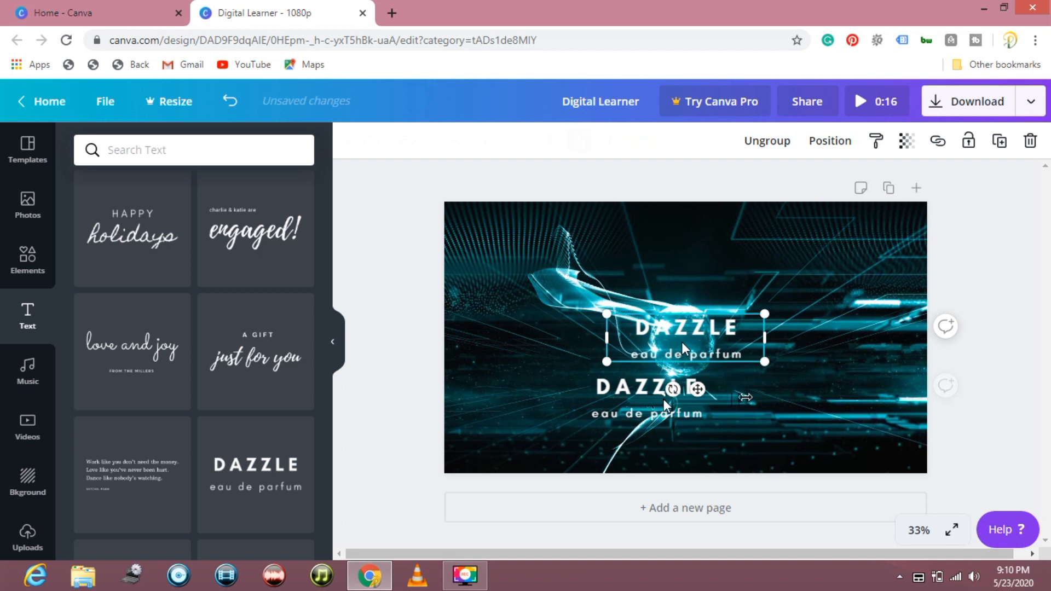
left_click_drag(682, 345, 674, 413)
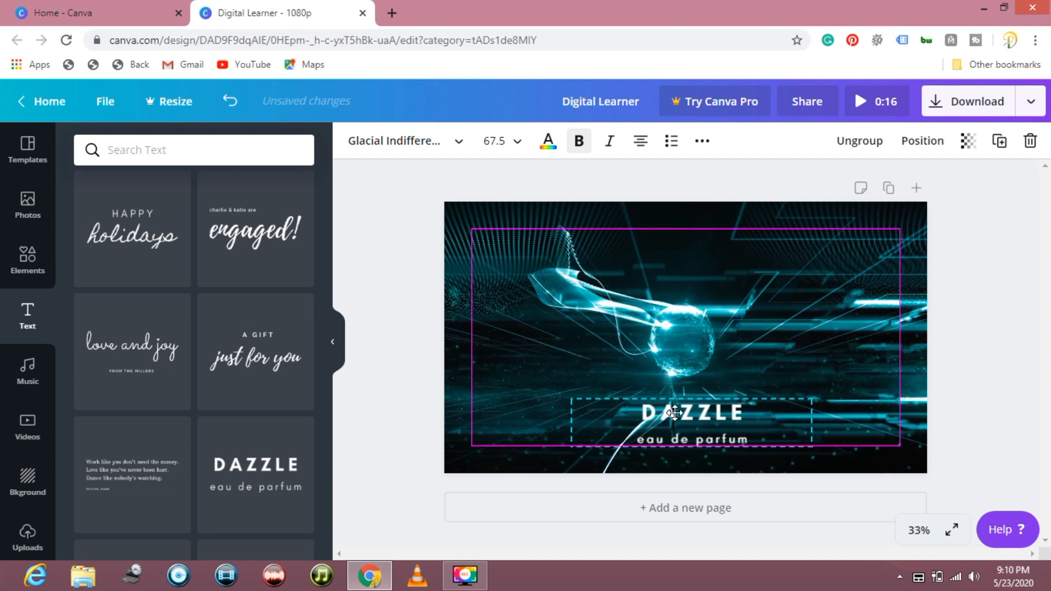
double_click(654, 411)
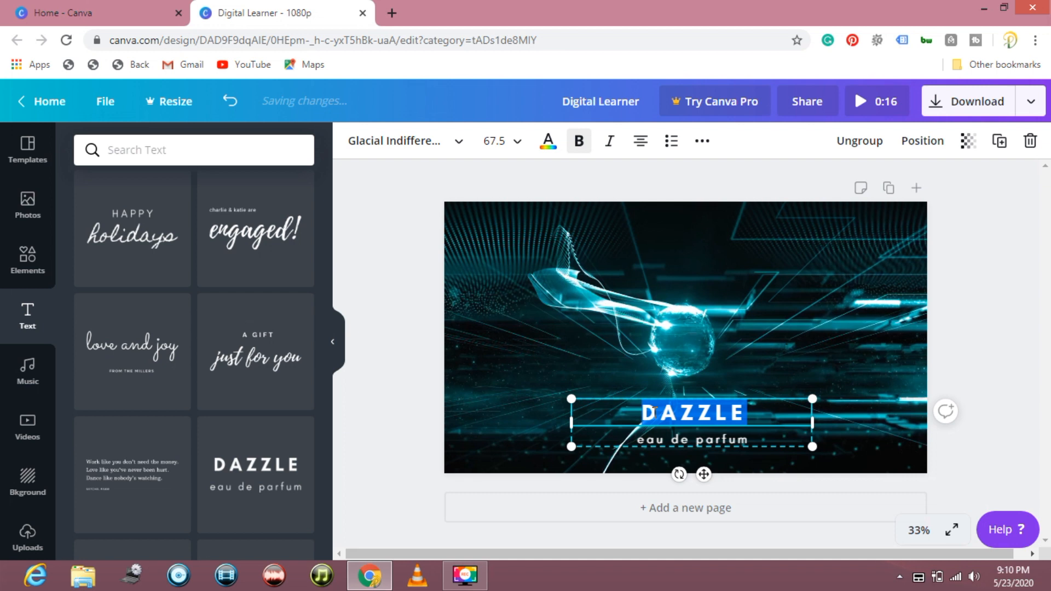
type("DIGITAL LEARNER")
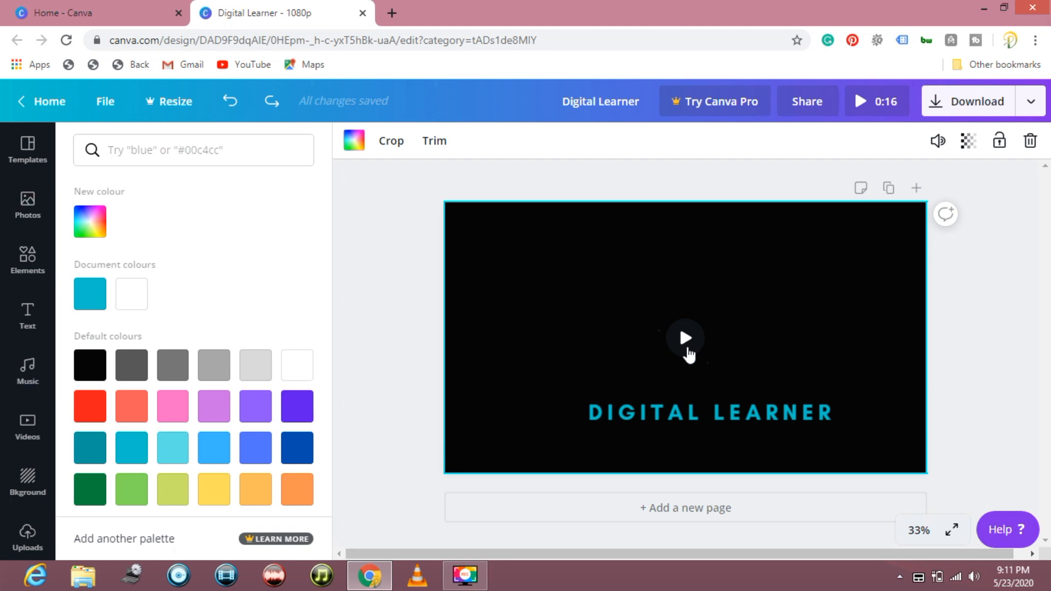
left_click(686, 339)
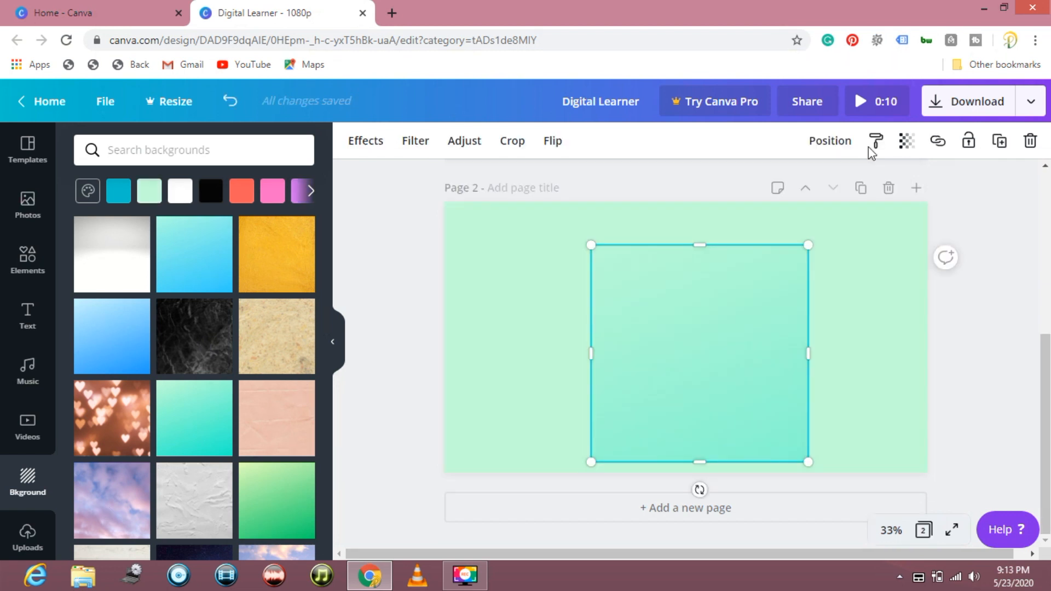
- Paste a copy of the green gradient square on page 2, widen the square to about 913 px and delete it
left_click_drag(696, 342, 695, 343)
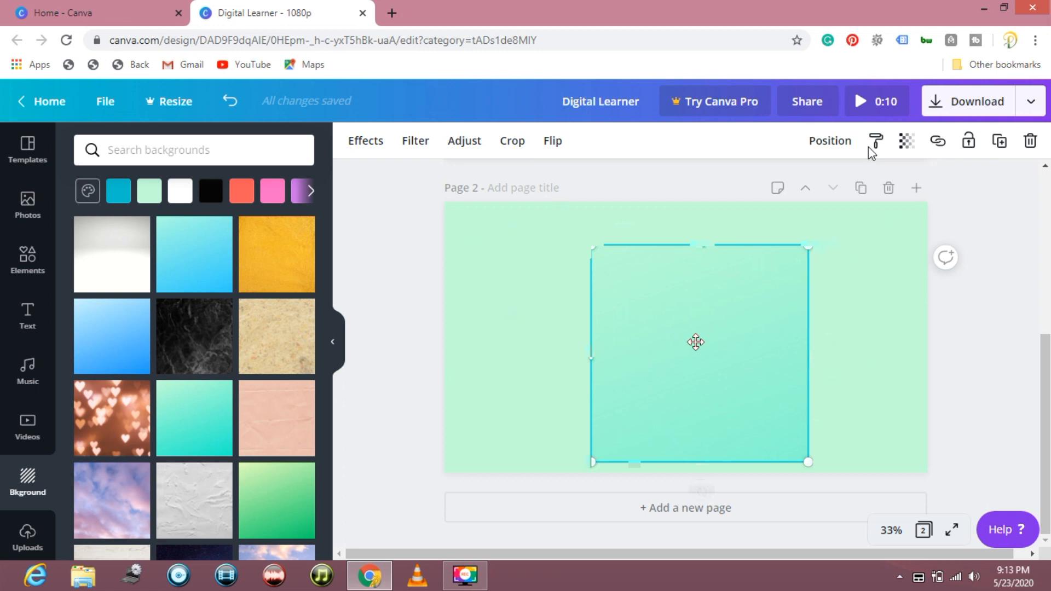
right_click(719, 333)
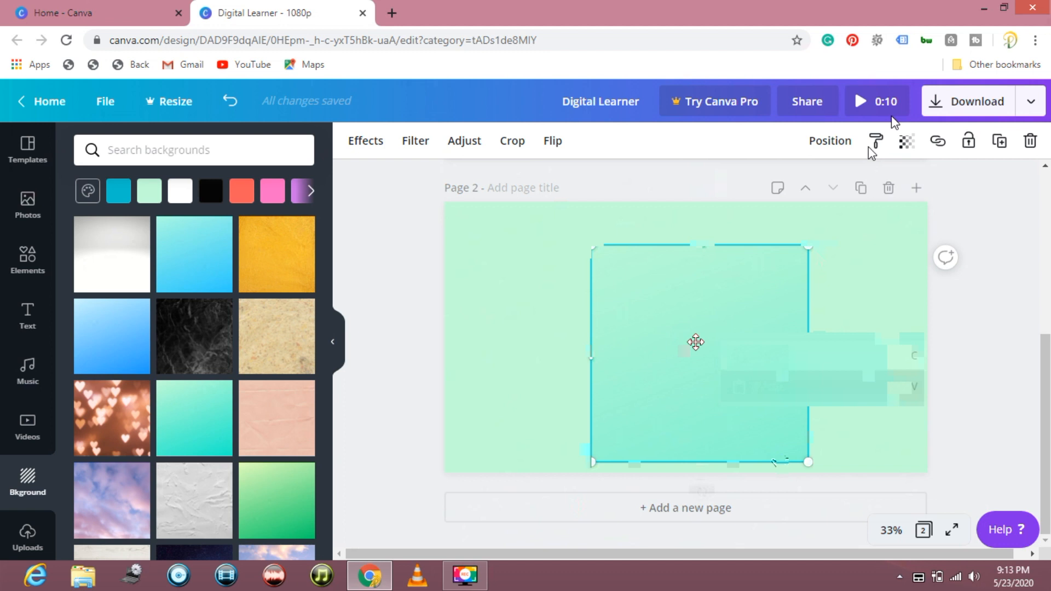
left_click(875, 387)
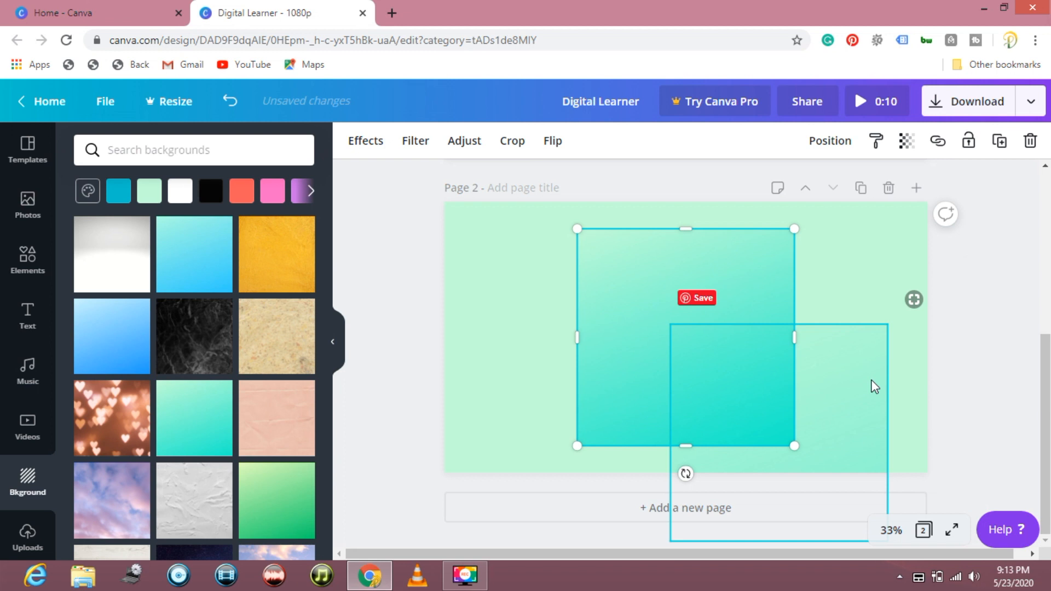
left_click_drag(795, 337, 807, 337)
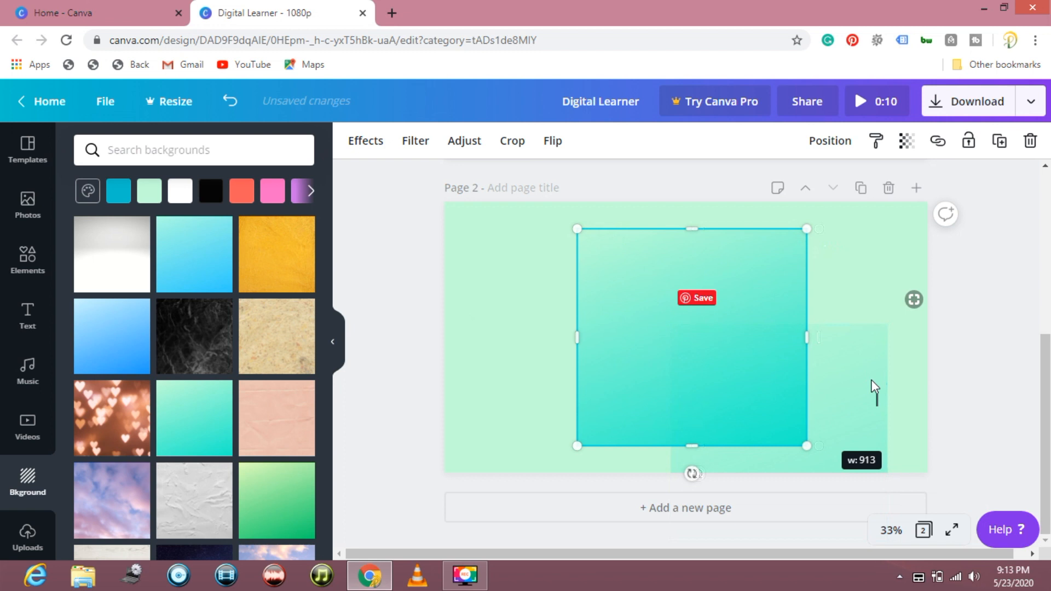
key("Delete")
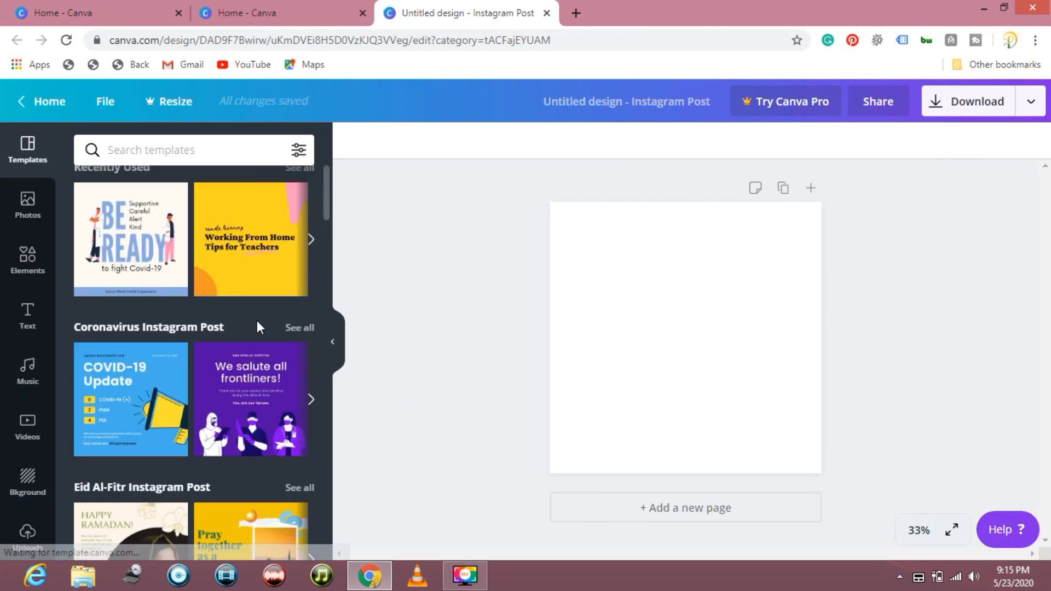
- Apply the recently used "BE READY to fight Covid-19" template to the blank Instagram post
left_click(155, 255)
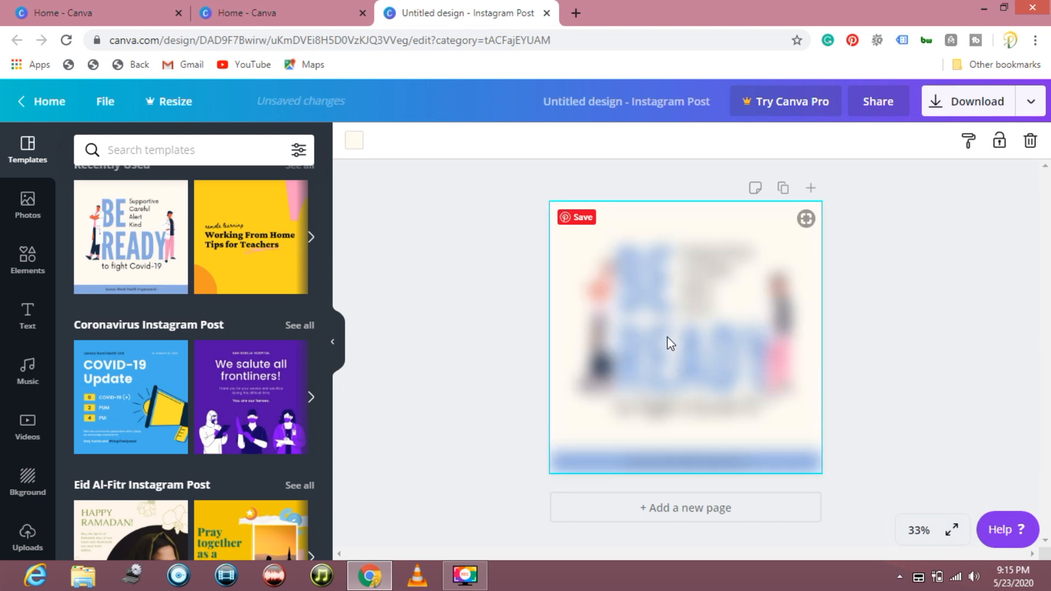